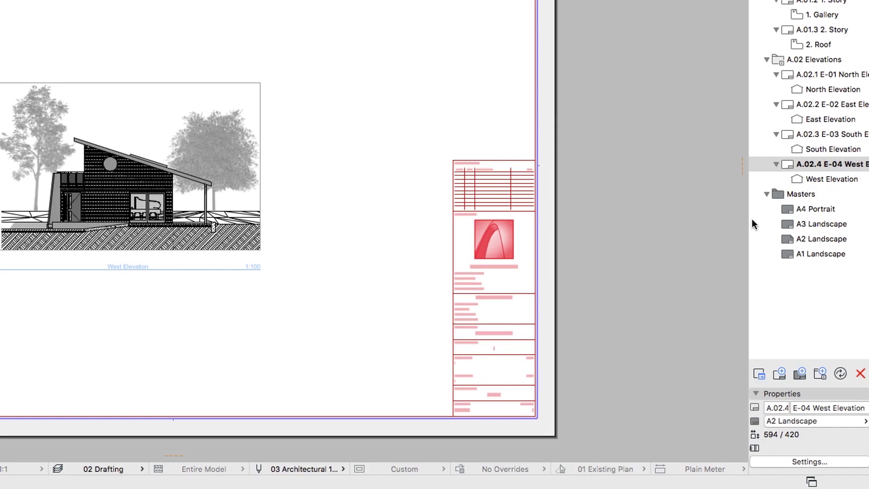
Change the master layout of the A.02.4 E-04 West Elevation layout to A4 Portrait
click(787, 196)
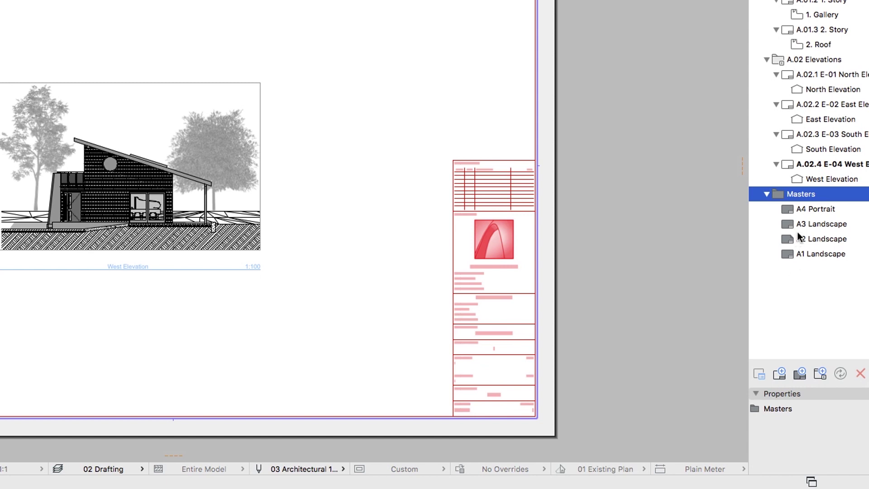
click(802, 164)
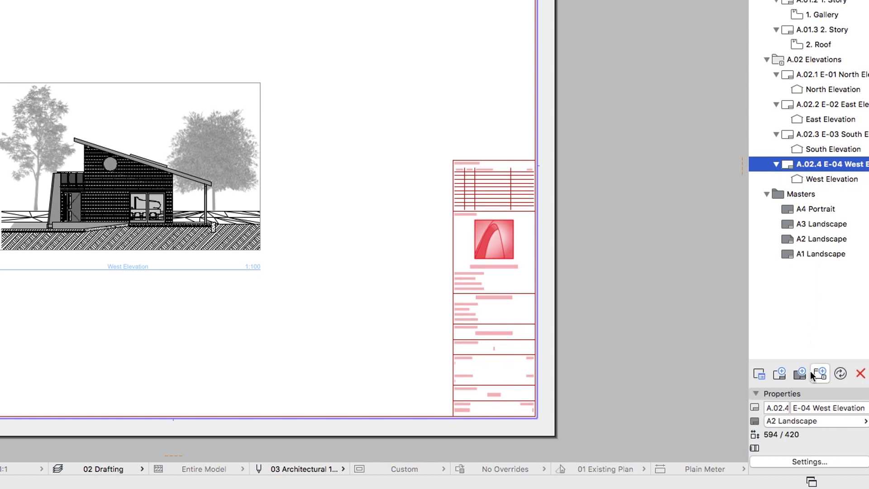
click(804, 421)
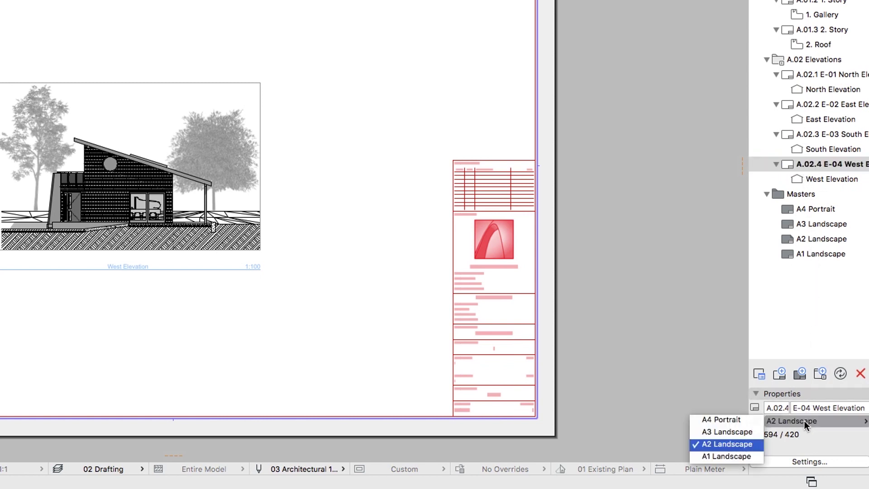
click(756, 420)
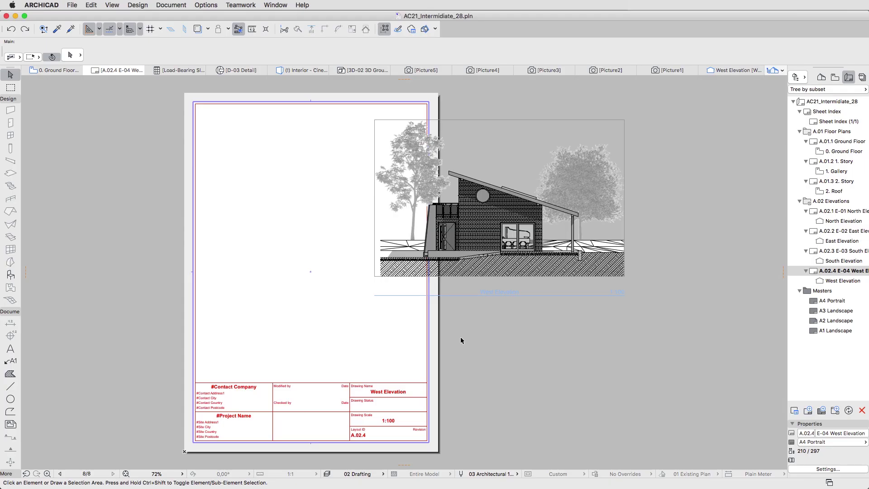
Move the West Elevation drawing onto the A4 sheet, centred horizontally and lowered towards the middle of the free area
click(314, 111)
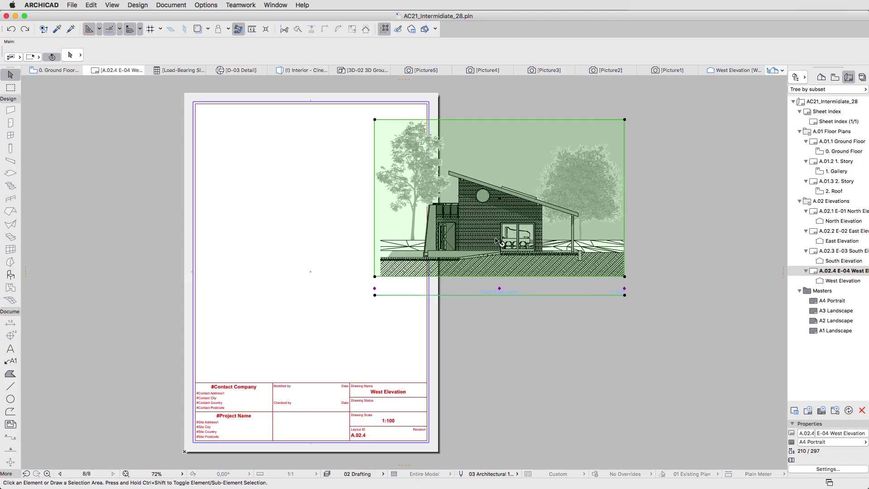
click(499, 198)
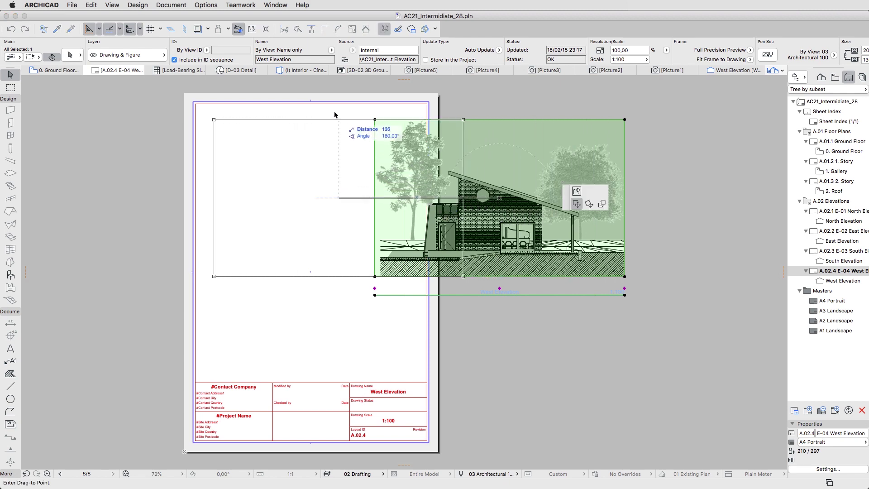
click(315, 108)
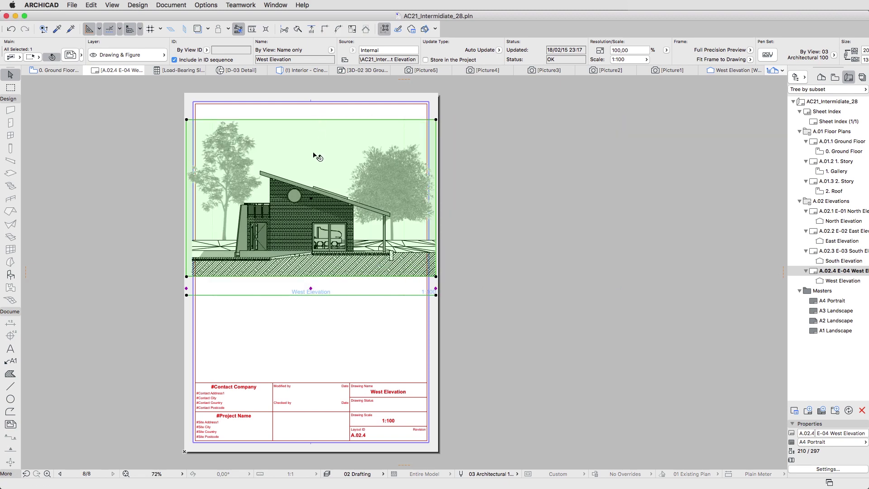
click(313, 199)
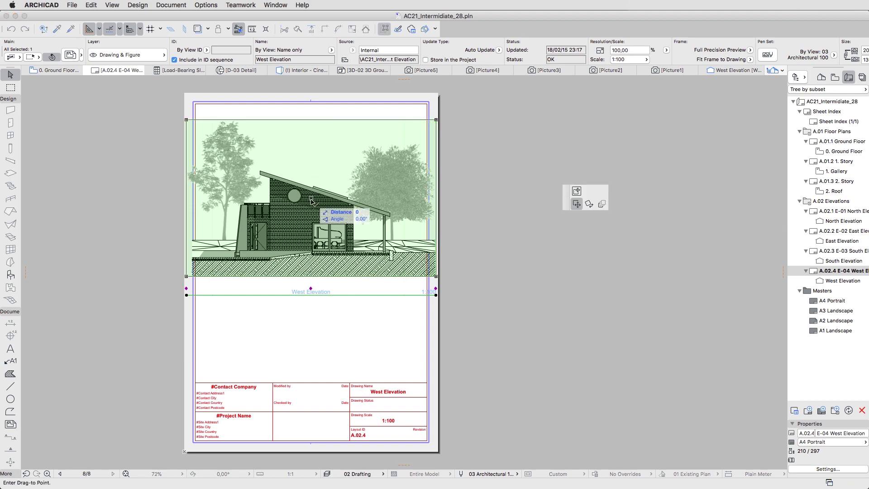
click(313, 245)
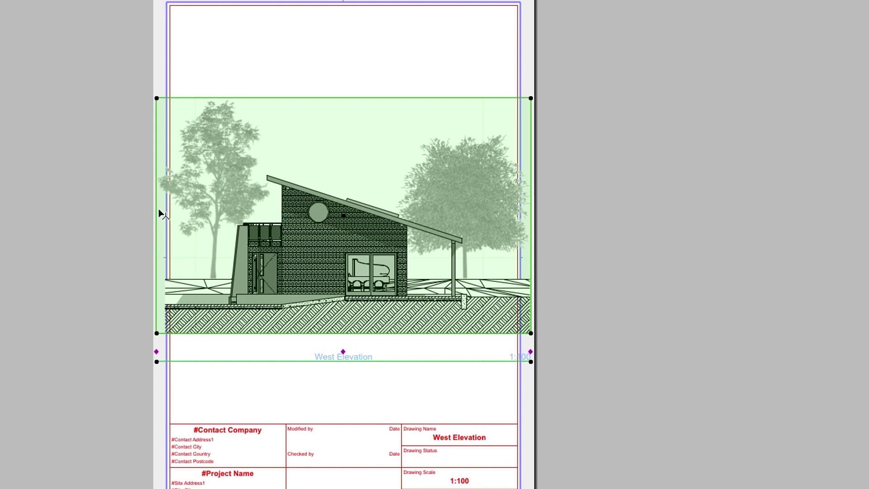
Crop both vertical sides of the West Elevation drawing's frame so it fits inside the sheet border, and deselect the drawing
click(157, 209)
click(180, 210)
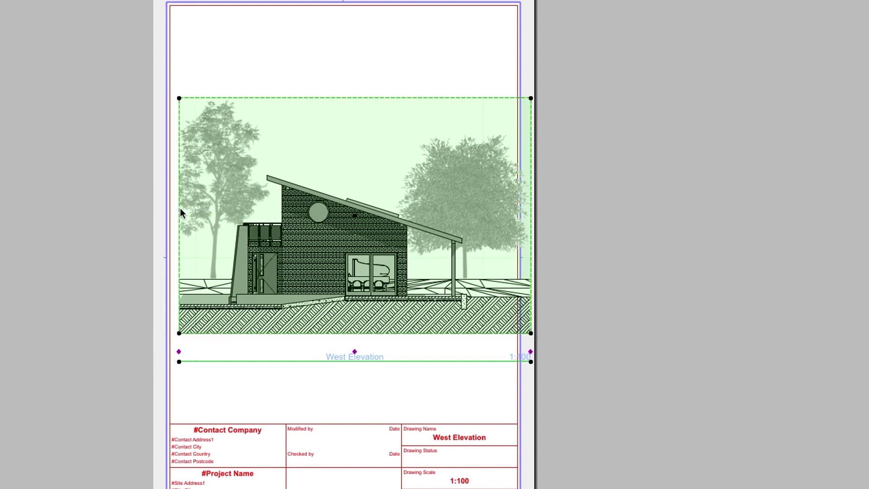
click(531, 201)
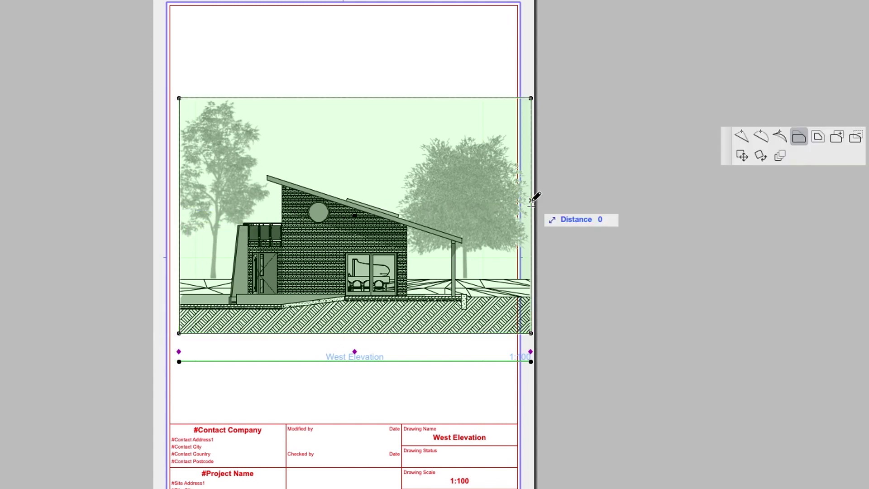
click(508, 199)
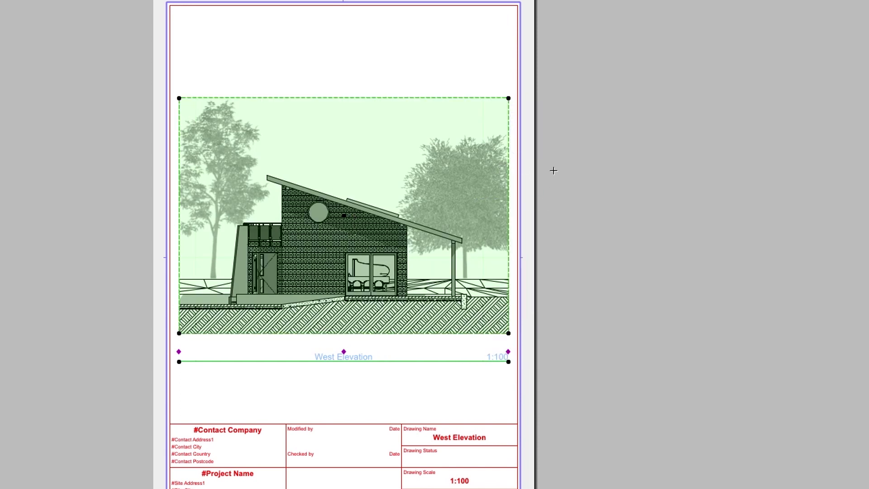
key(Escape)
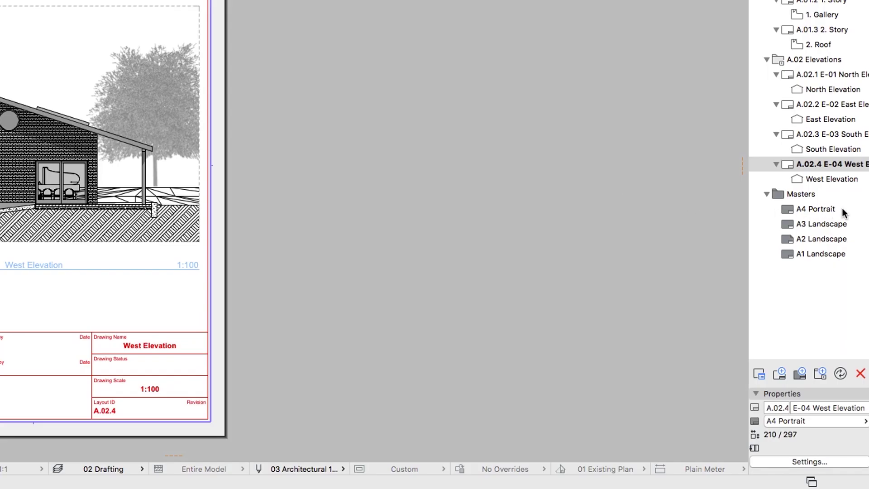
Assign the A4 Portrait master to the layouts in the A.02 Elevations subset and open the A.02.1 E-01 North Elevation layout
click(842, 209)
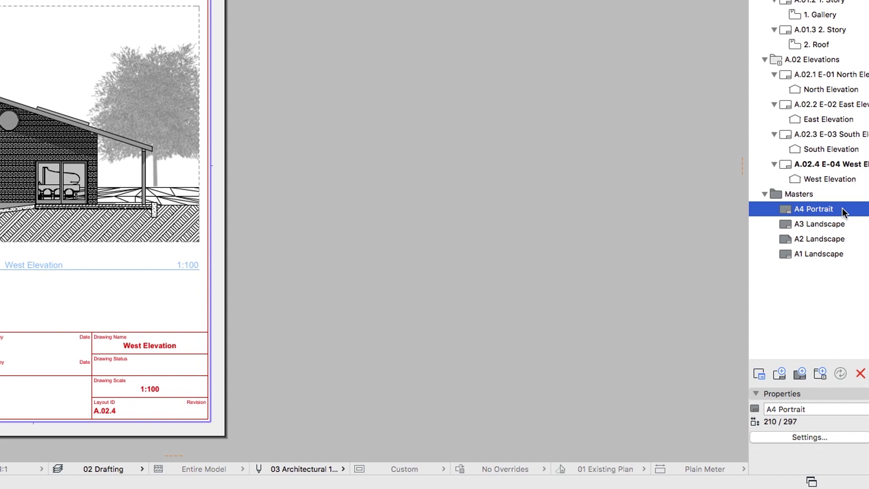
drag(842, 208, 824, 60)
double_click(824, 74)
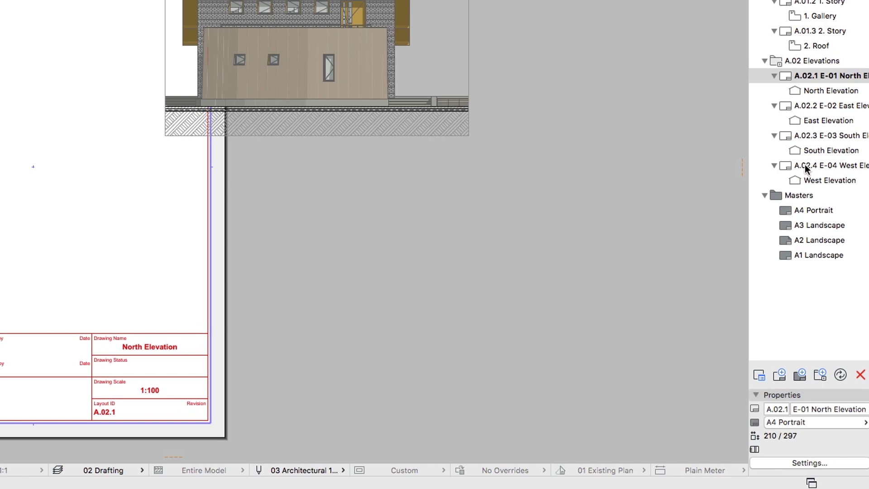
Show the West Elevation layout as trace reference, then align the North Elevation drawing with its roof peak and centre it on the sheet
right_click(806, 166)
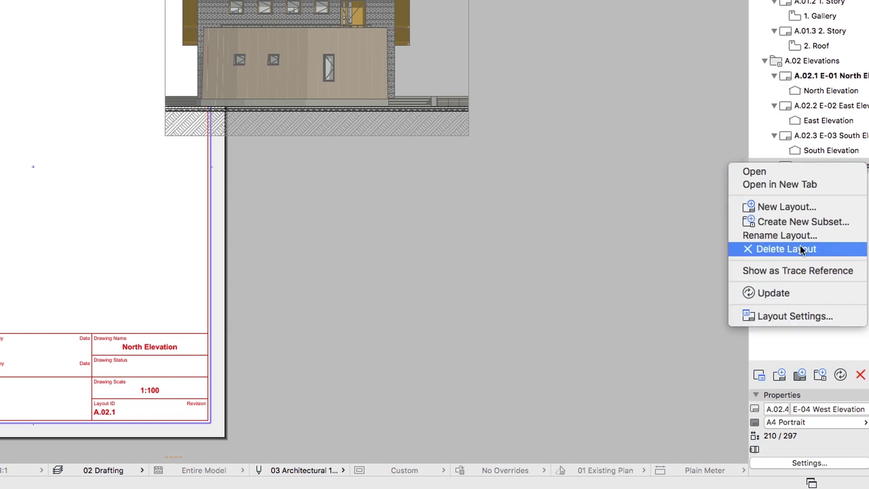
click(800, 272)
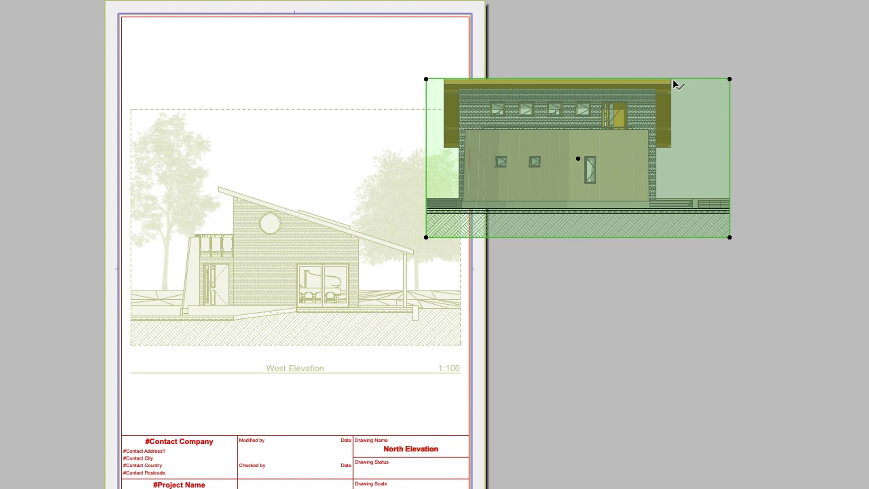
click(561, 145)
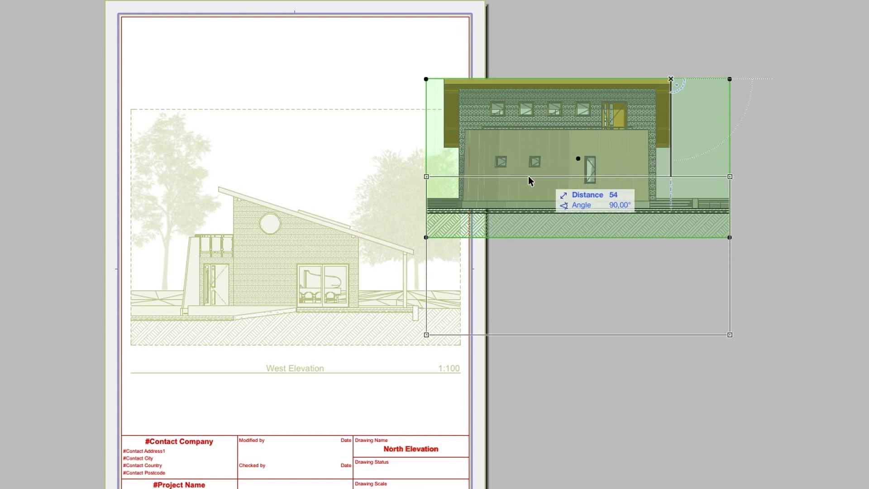
click(221, 190)
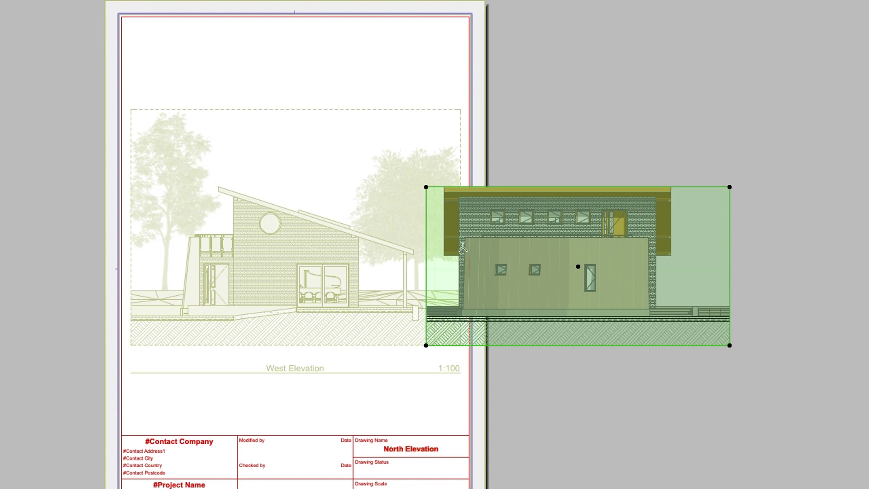
click(577, 266)
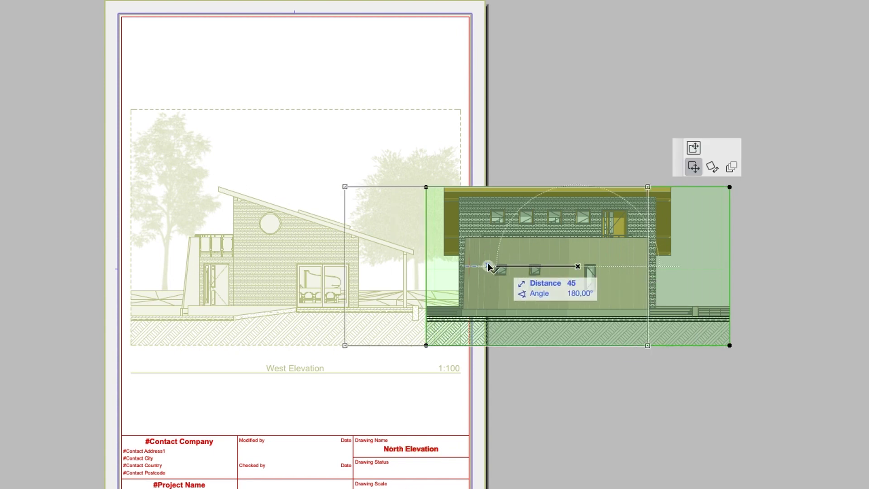
click(300, 259)
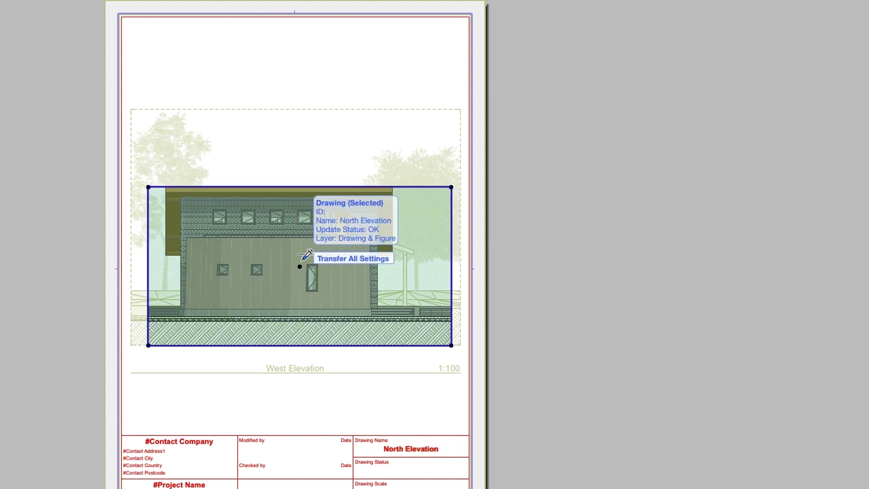
Transfer the traced West Elevation drawing's settings to the North Elevation drawing and deselect it
ctrl+alt+click(300, 260)
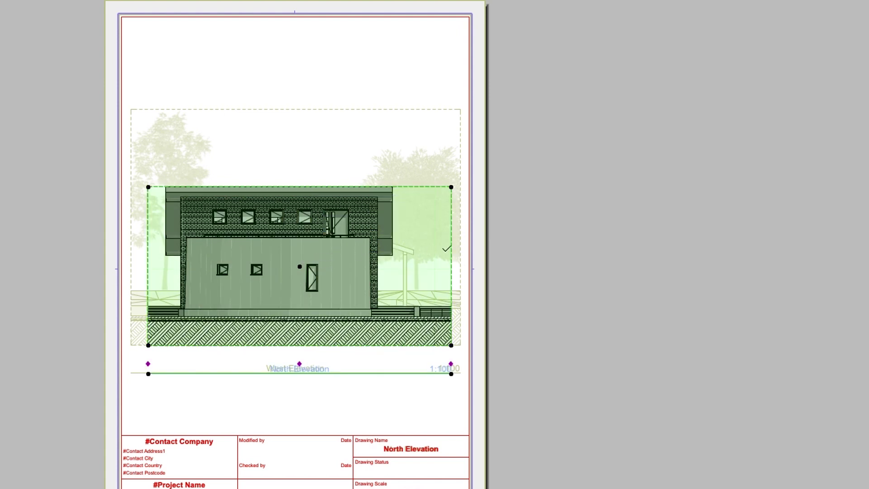
click(514, 252)
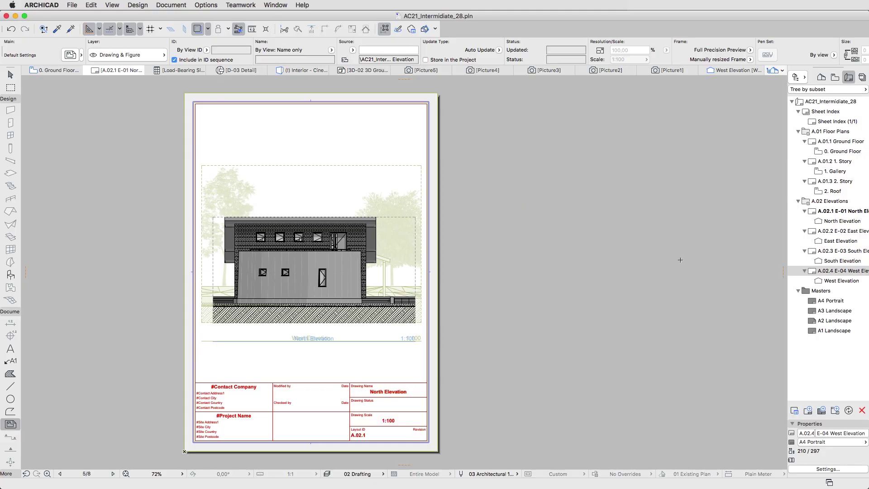
Open the A.02.2 E-02 East Elevation layout and show the West Elevation layout as its trace reference
double_click(815, 232)
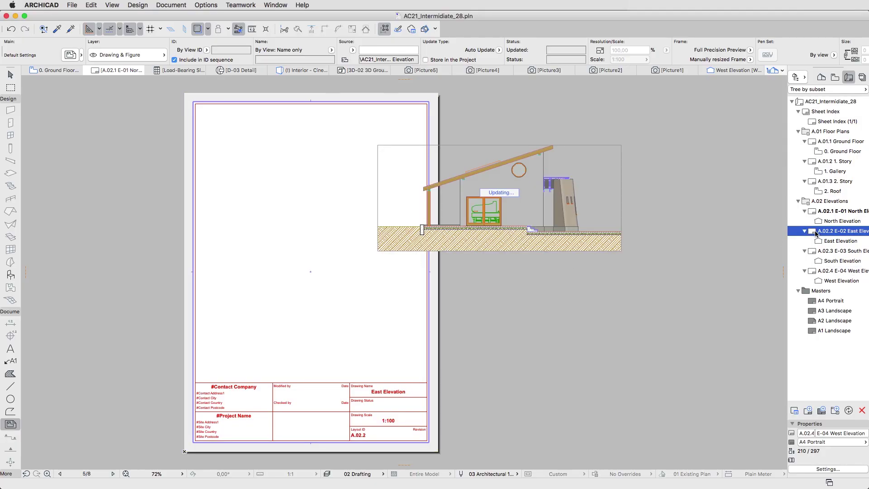
right_click(820, 271)
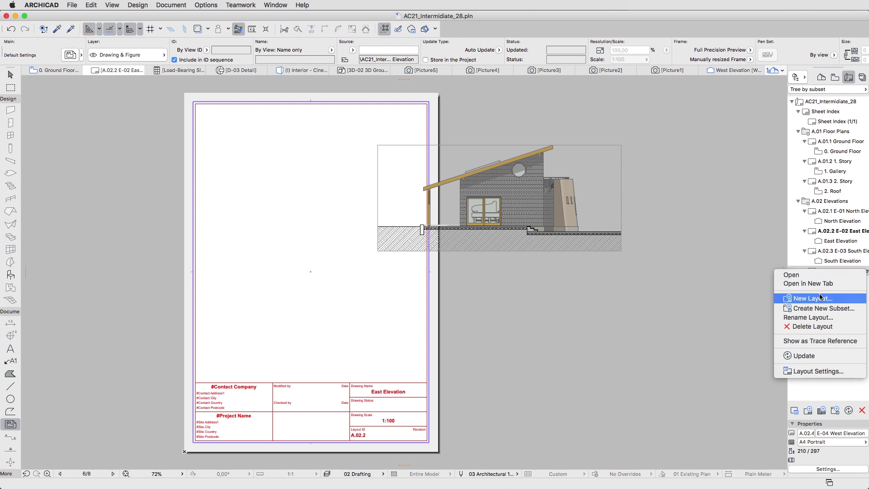
click(820, 341)
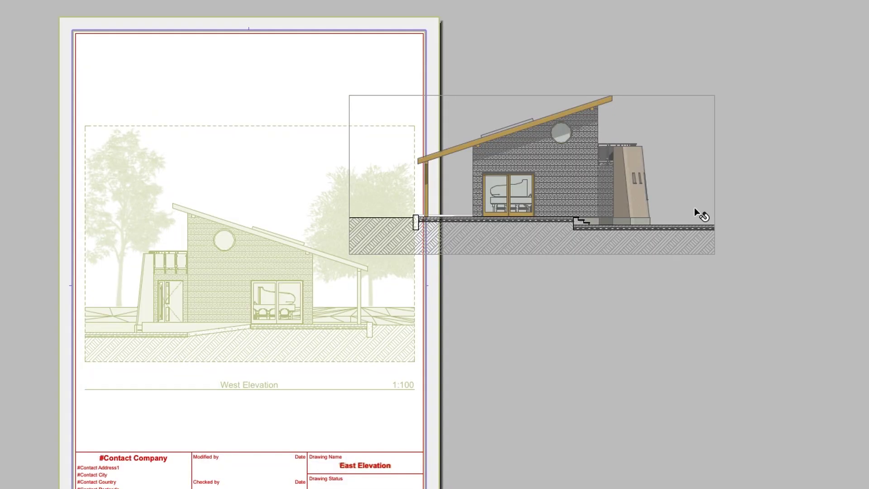
Move the East Elevation drawing down to the traced West Elevation's roof peak height and centre it horizontally on the sheet
click(607, 221)
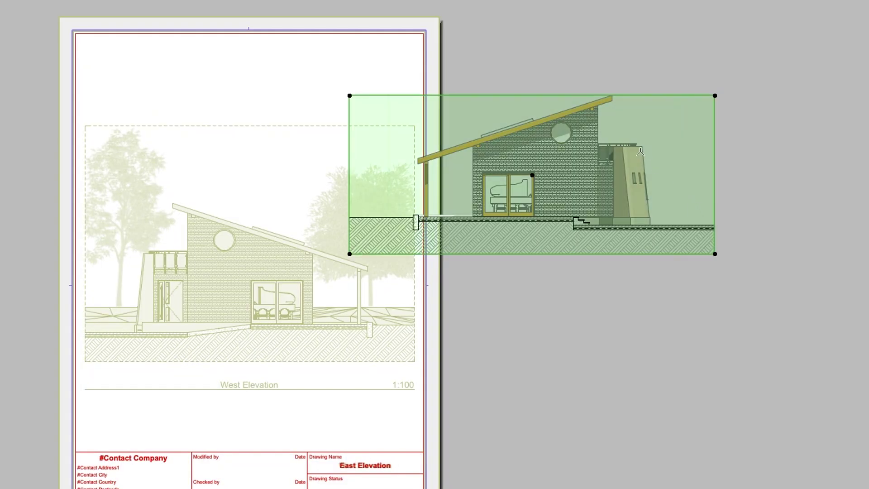
click(613, 95)
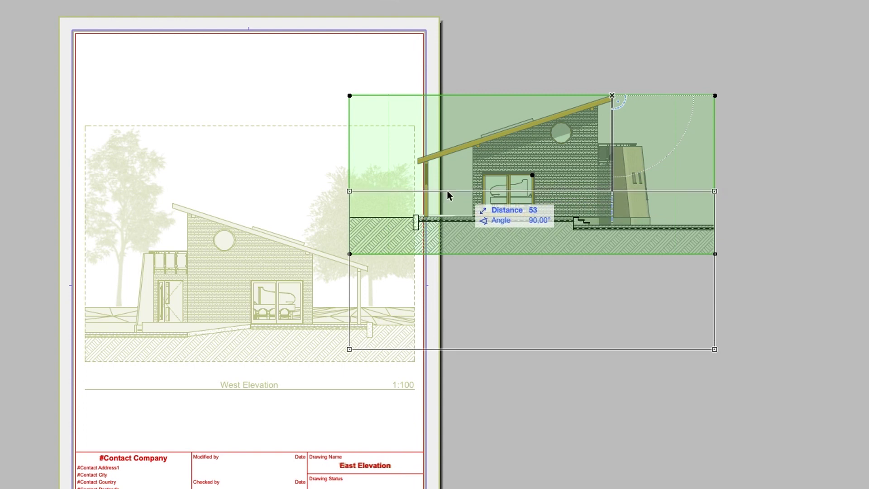
click(174, 205)
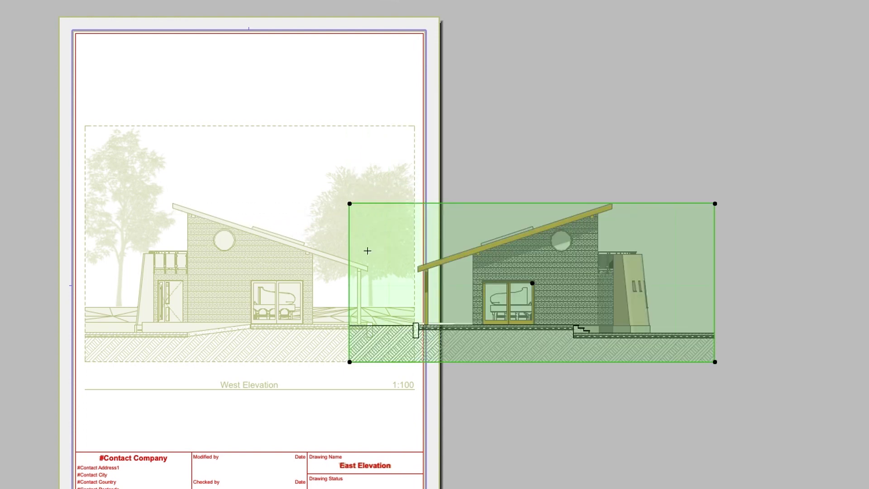
click(533, 283)
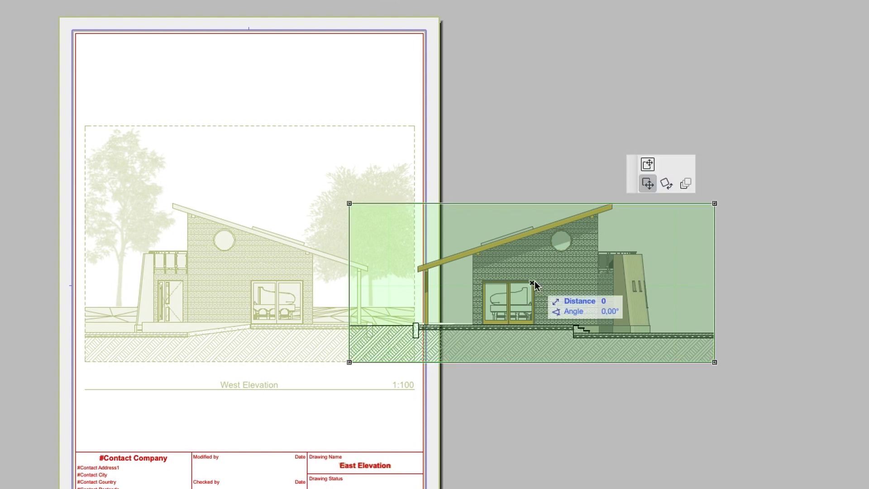
click(249, 30)
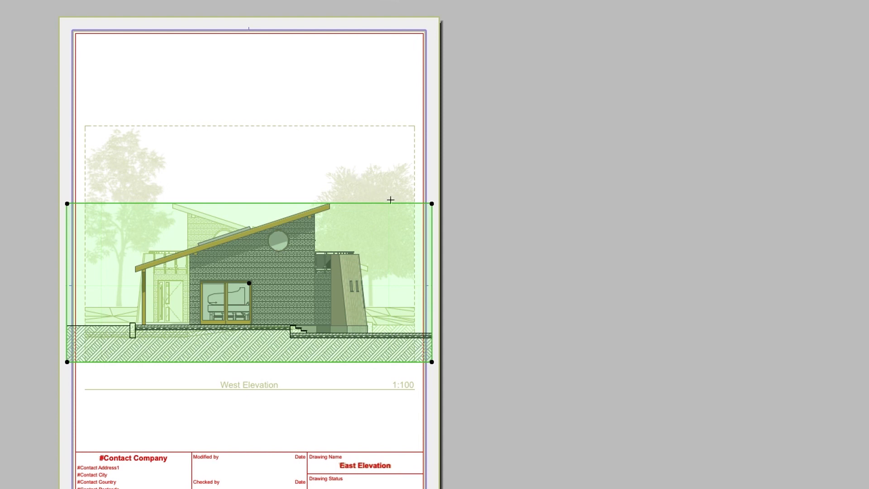
Crop both sides of the East Elevation drawing's frame to the traced West Elevation's width and transfer that drawing's settings to it
click(432, 217)
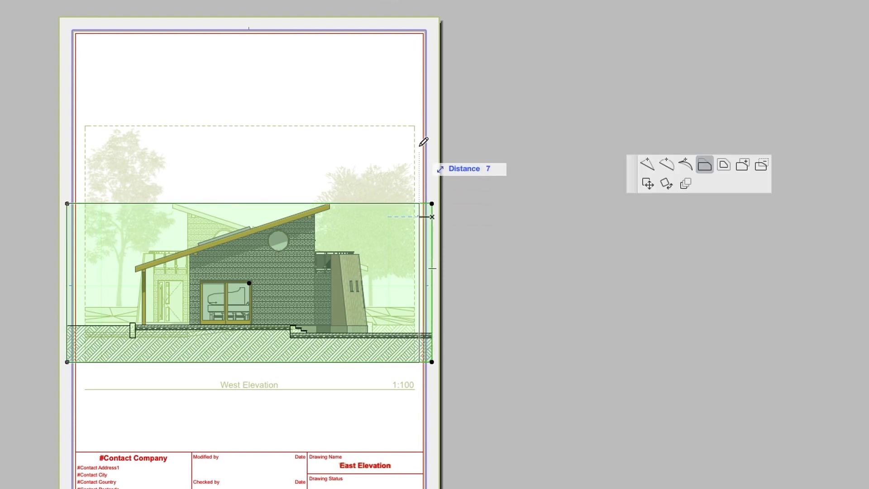
click(415, 128)
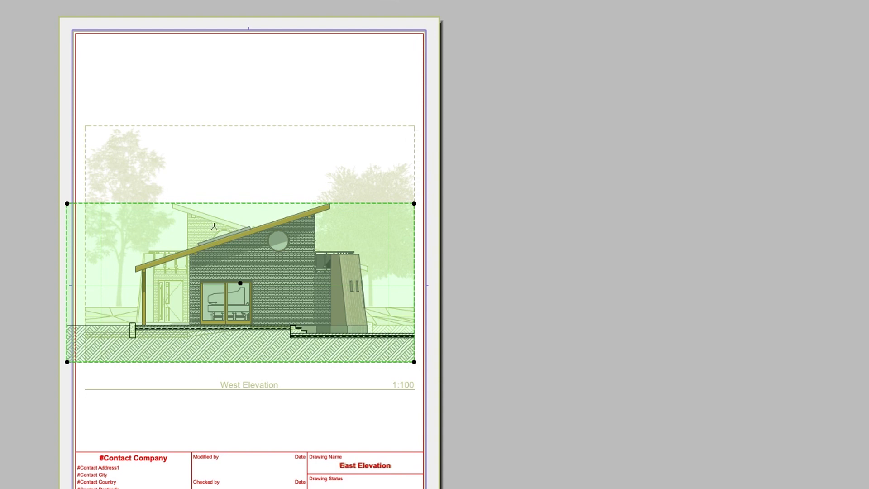
click(66, 232)
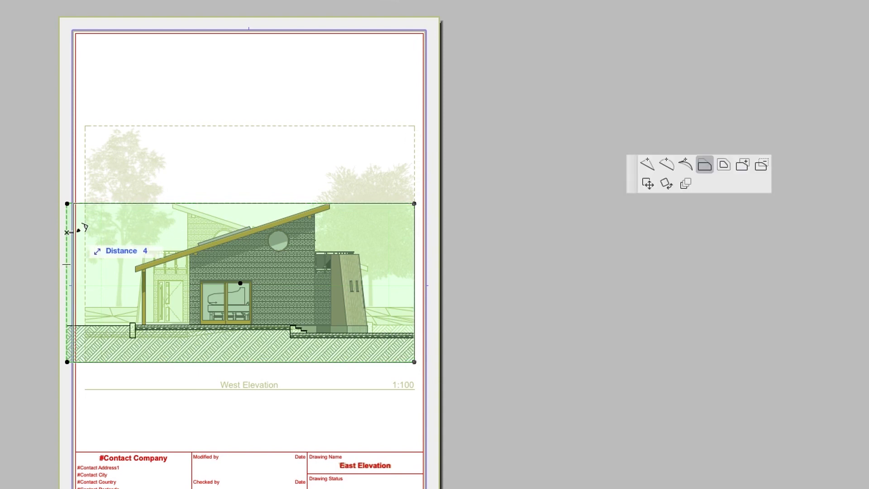
click(94, 226)
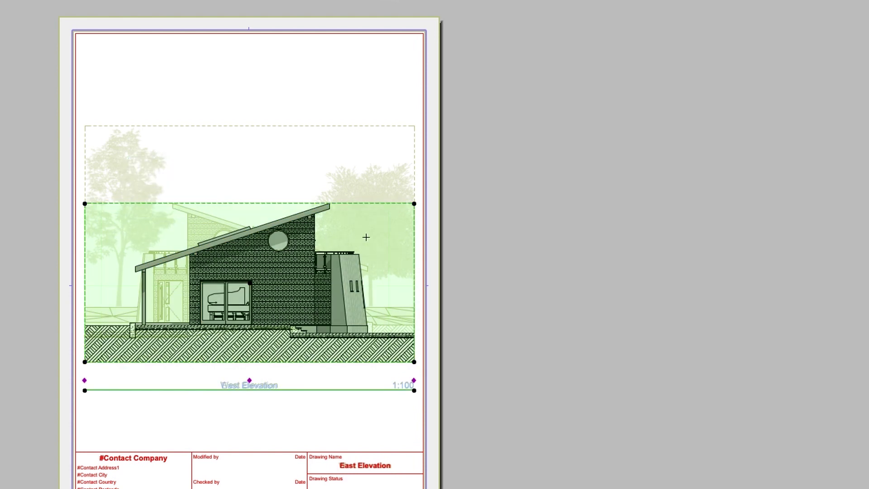
Open the A.02.3 E-03 South Elevation layout and show the A.02.1 E-01 North Elevation layout as its trace reference
click(471, 241)
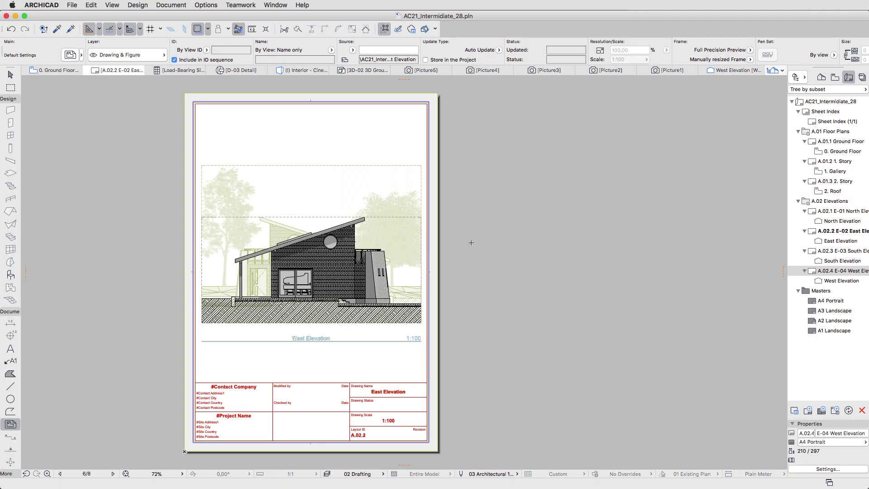
double_click(817, 251)
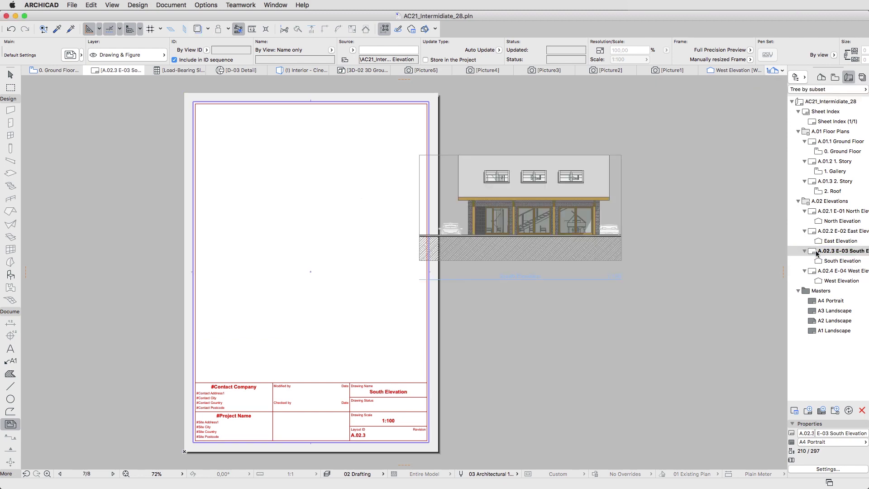
right_click(822, 213)
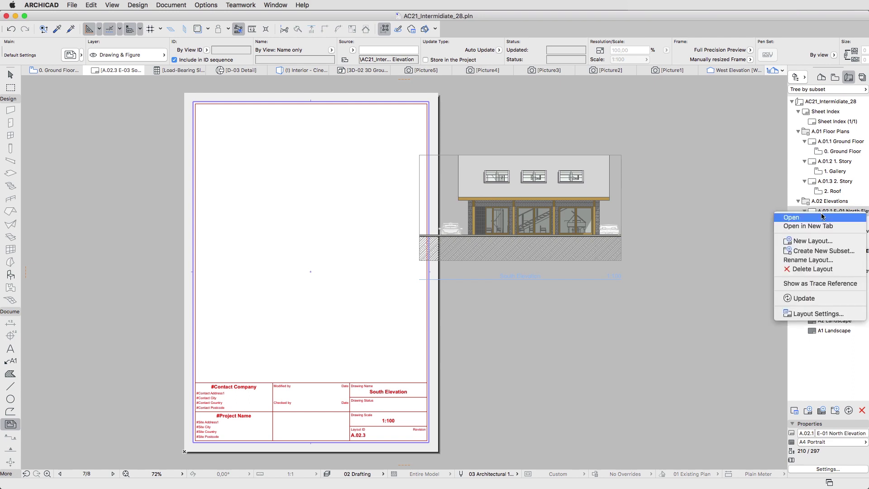
click(817, 283)
Move the South Elevation drawing onto the sheet, matching its upper roof corner to the traced North Elevation's roof corner
click(610, 183)
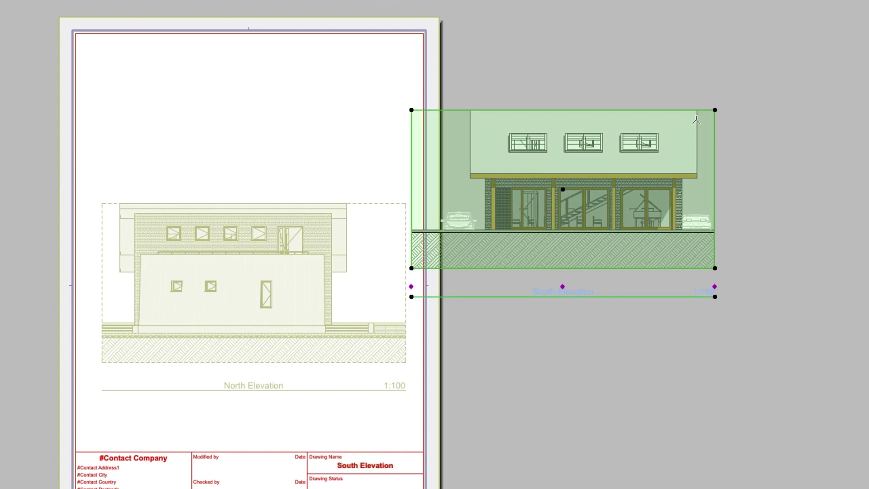
click(697, 110)
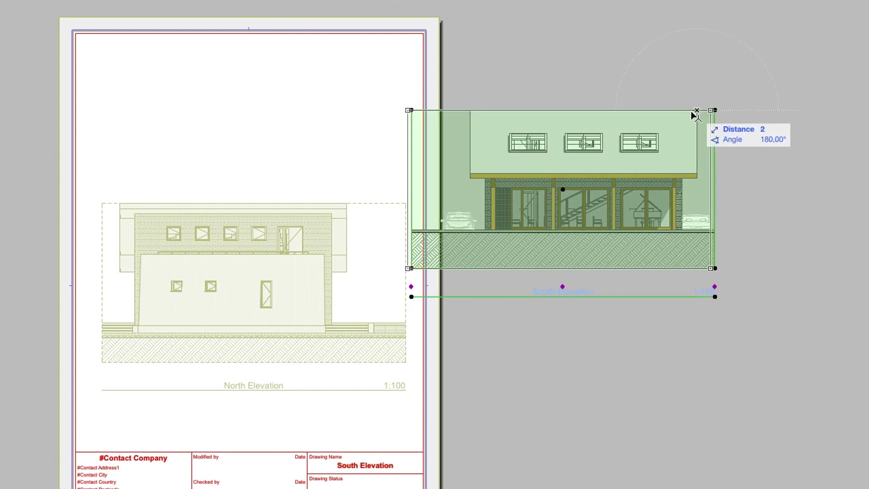
click(349, 201)
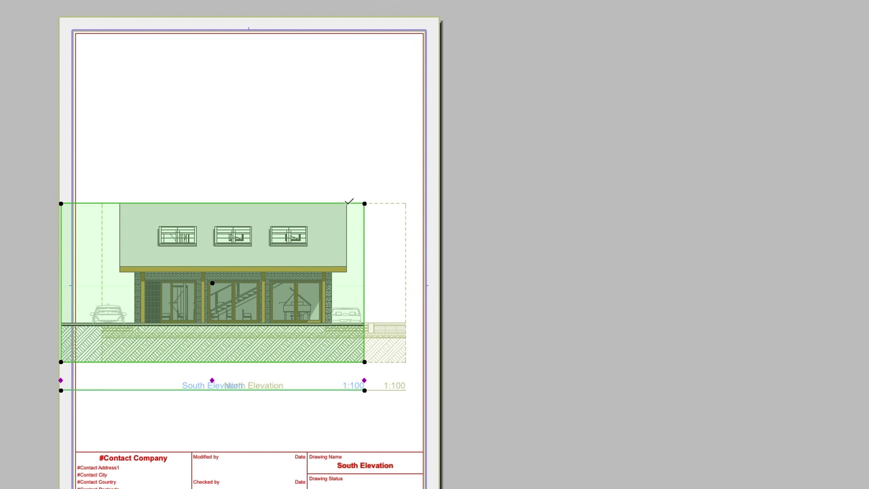
Centre the South Elevation drawing horizontally on the sheet and transfer the traced North Elevation drawing's settings to it
click(212, 283)
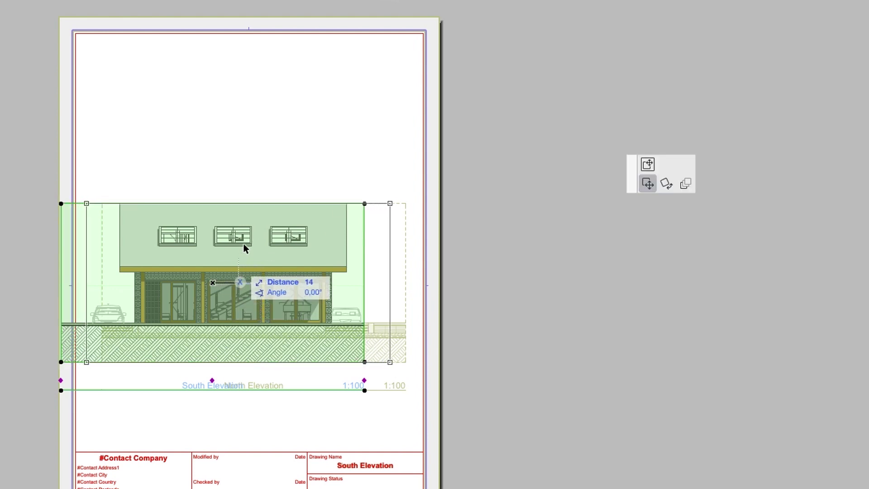
click(251, 34)
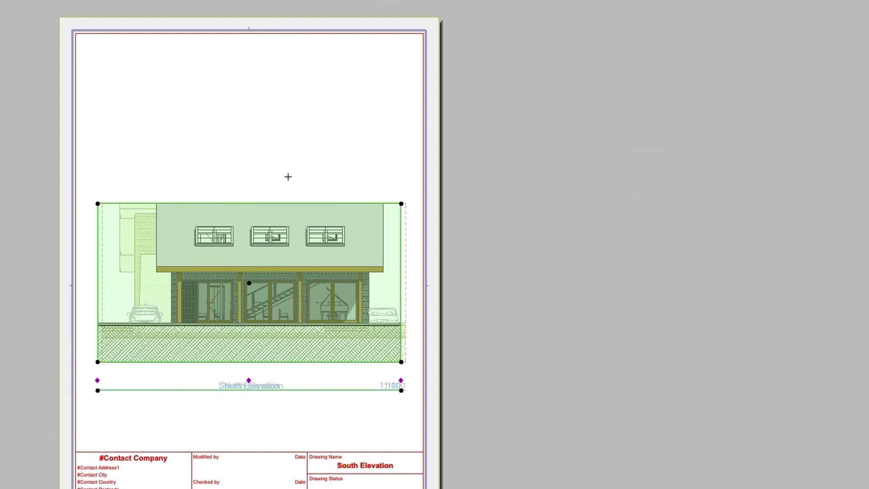
mouse_move(360, 229)
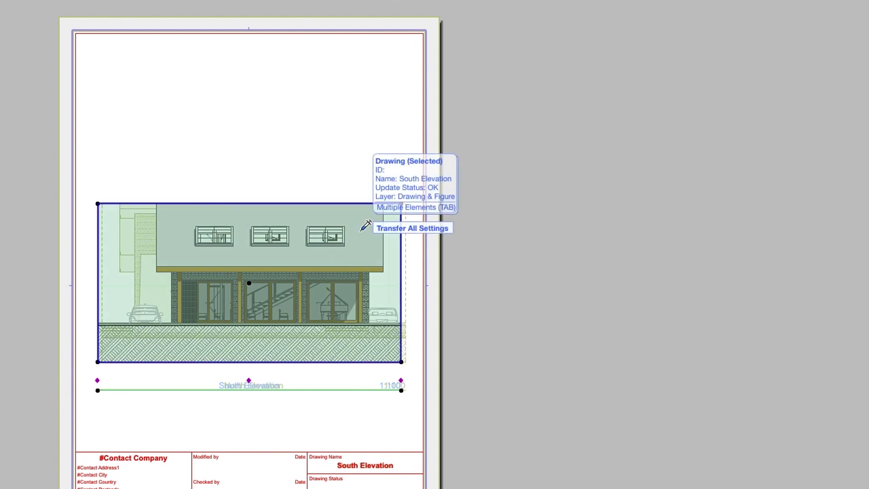
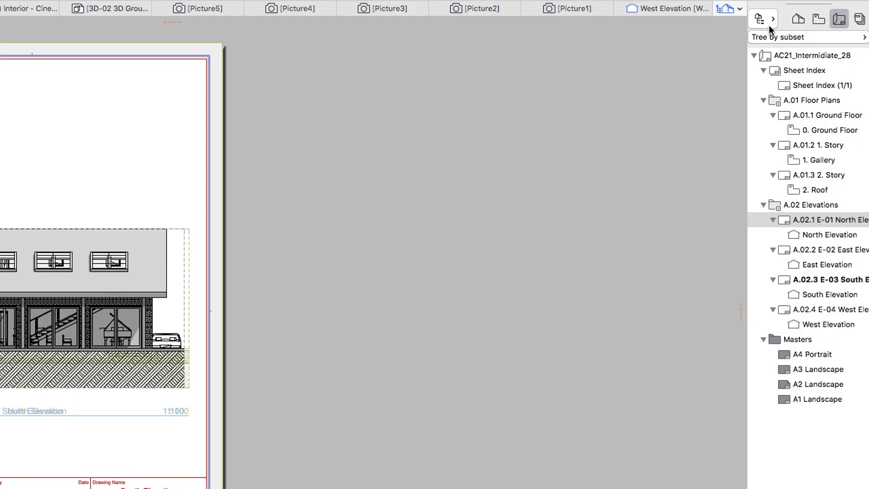
Show the Organizer with the view map alongside the layout book
click(802, 81)
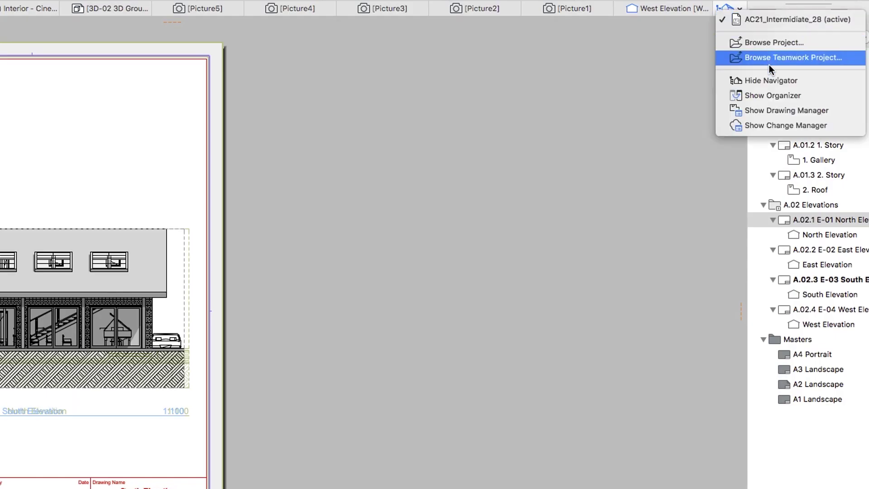
click(770, 96)
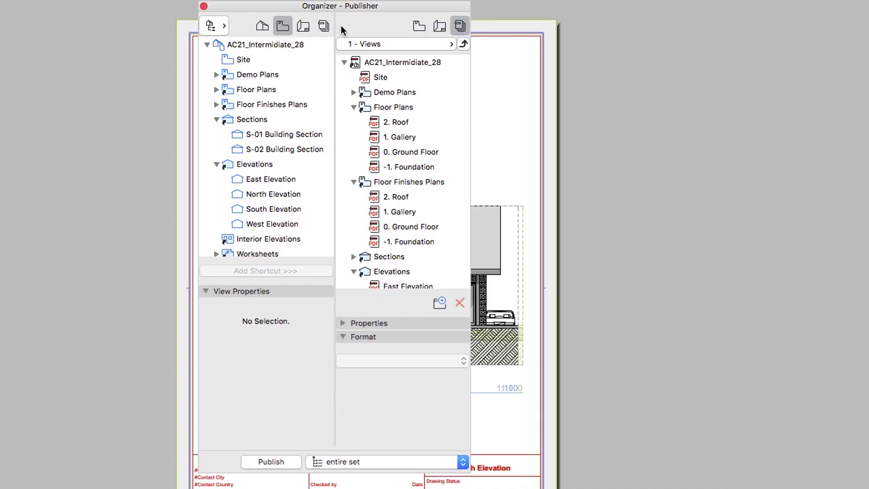
click(438, 27)
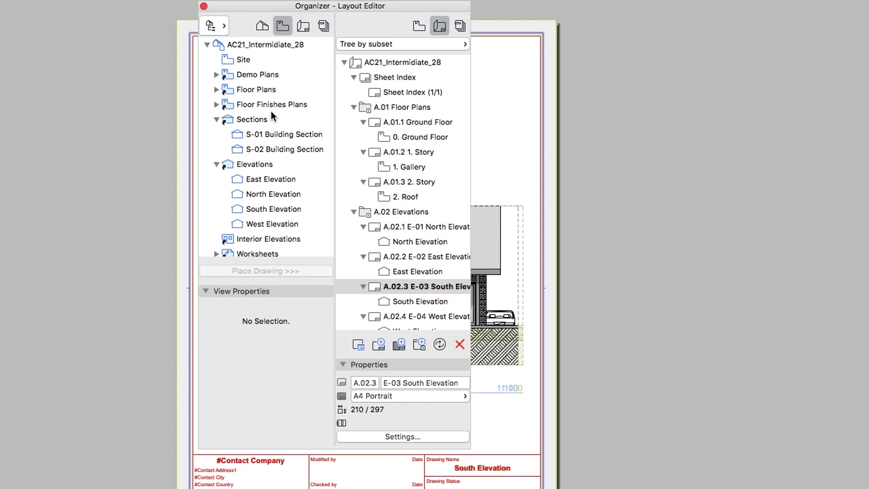
Add the Sections and Floor Finishes Plans view folders to the layout book between Floor Plans and Elevations, with Floor Finishes Plans first
drag(256, 119, 362, 204)
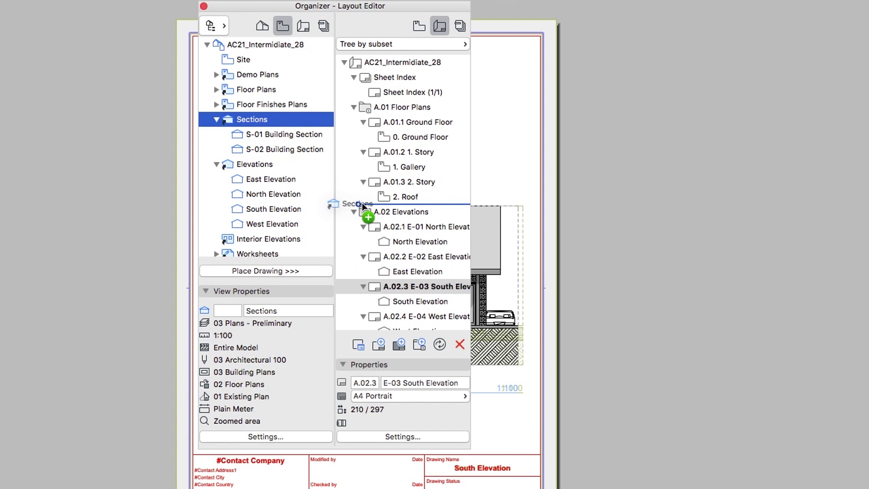
drag(362, 202, 362, 203)
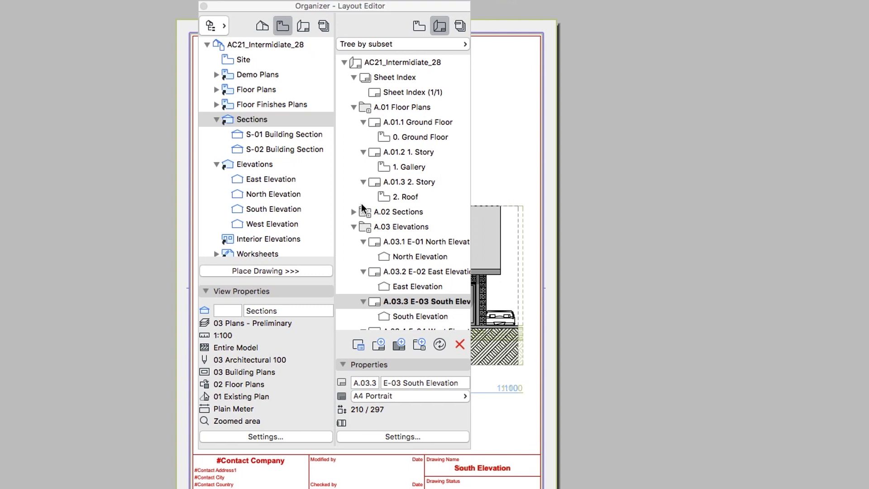
click(277, 107)
drag(277, 107, 354, 202)
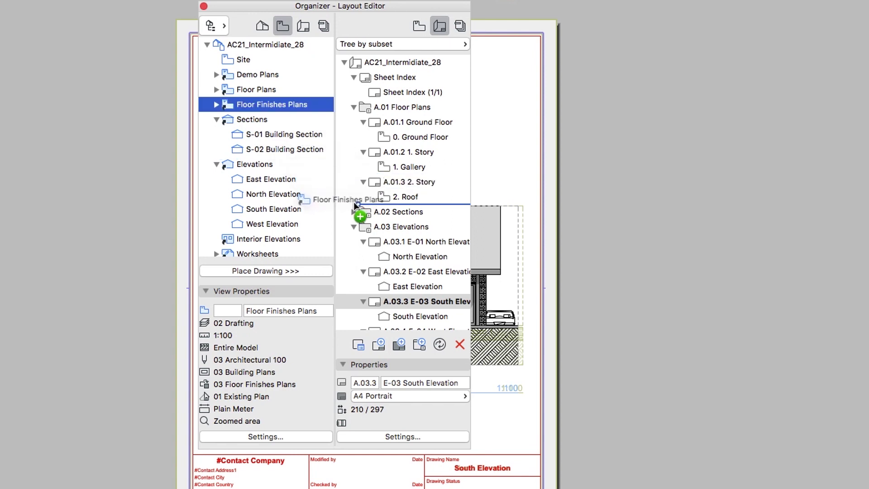
drag(353, 202, 354, 202)
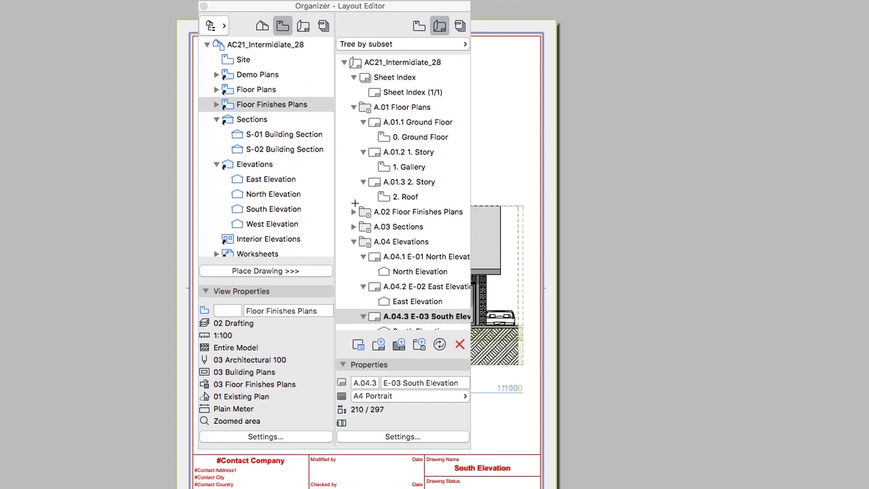
Apply the A4 Portrait master to the layouts of the A.03 Sections subset
click(355, 211)
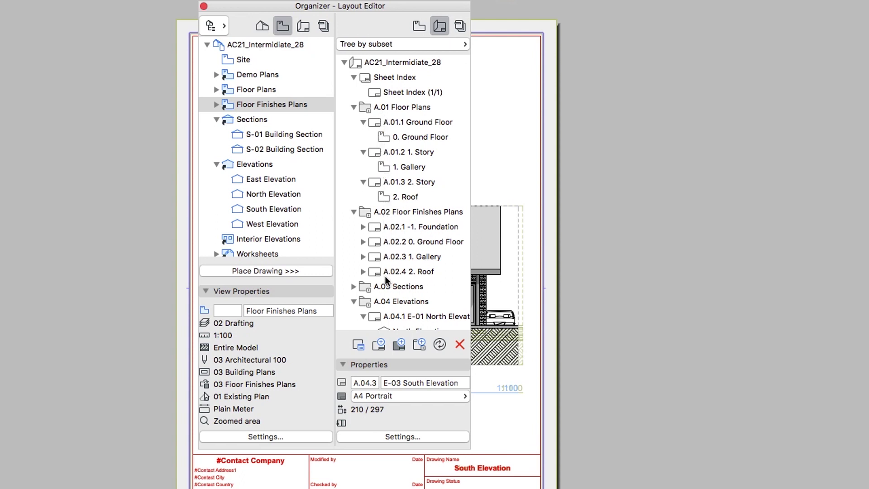
click(354, 212)
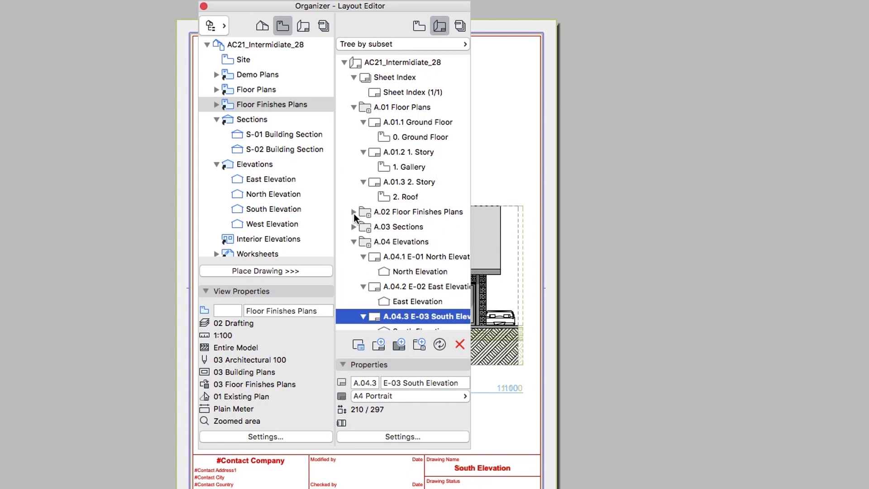
click(354, 242)
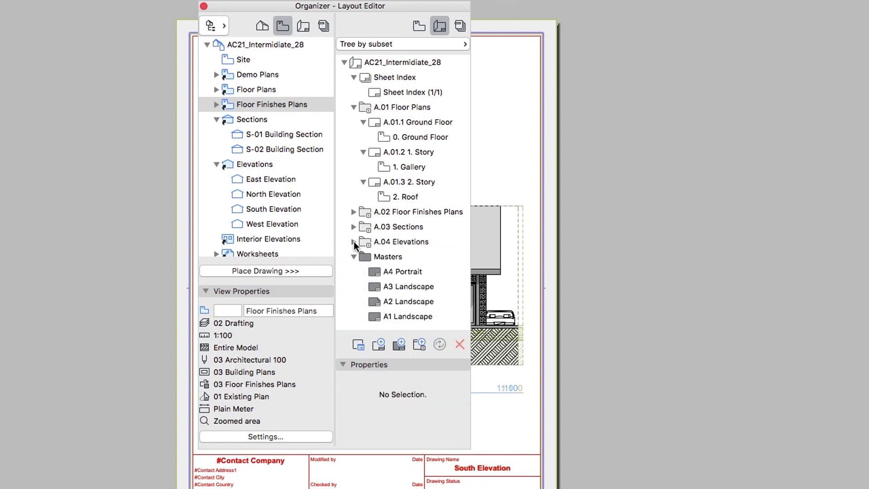
click(406, 271)
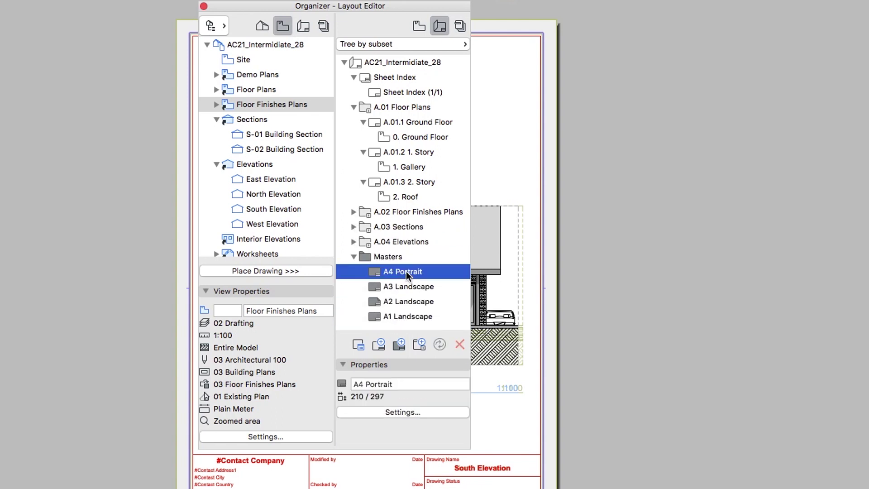
drag(406, 271, 406, 229)
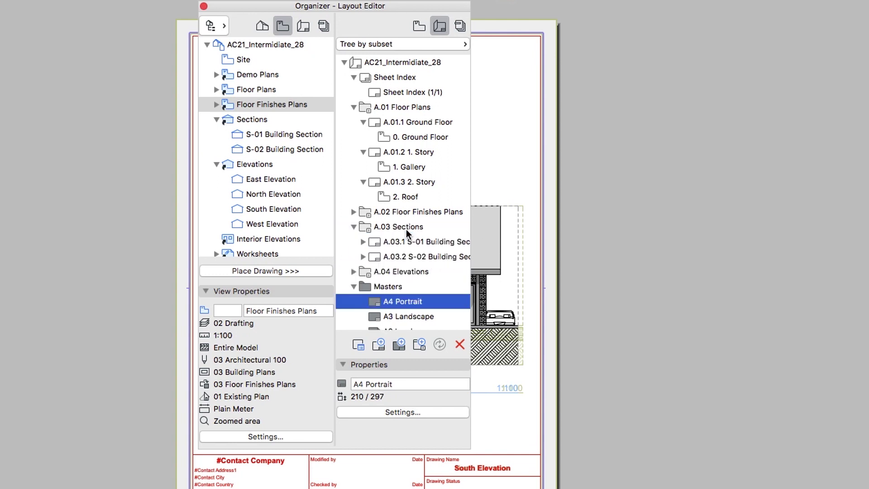
Delete the -1. Foundation and 2. Roof layouts from the A.02 Floor Finishes Plans subset
click(354, 212)
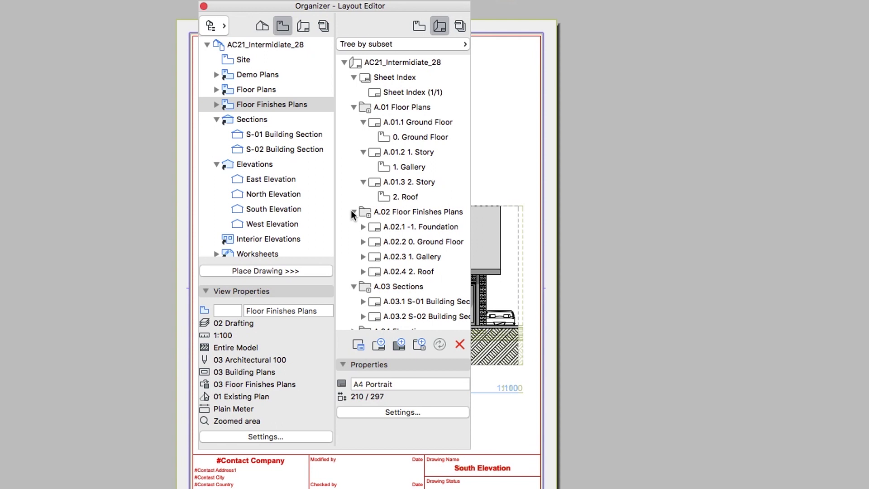
click(390, 228)
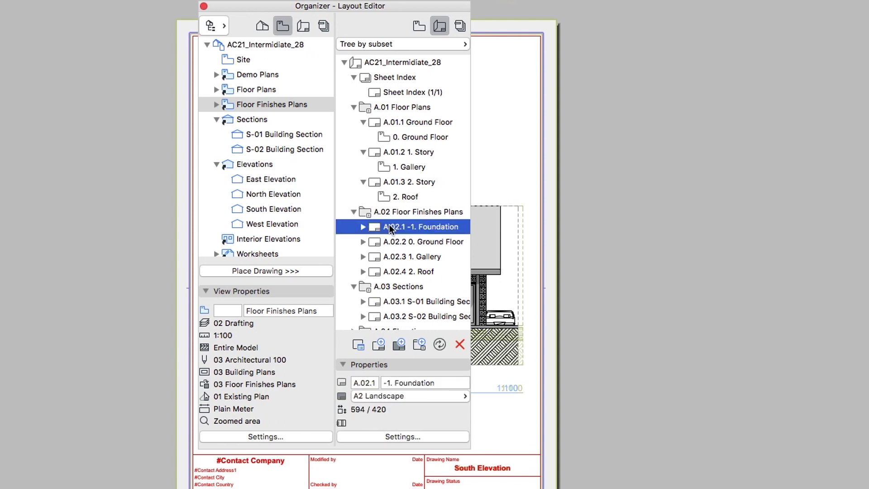
super+click(393, 271)
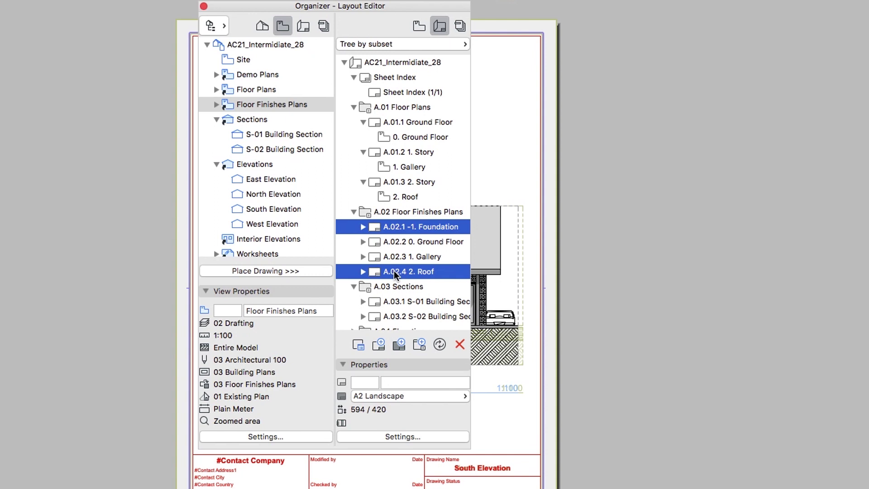
click(459, 344)
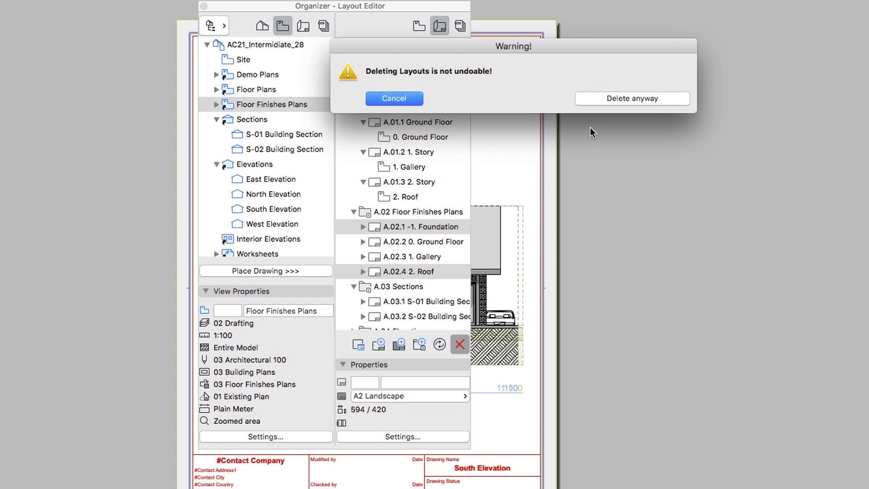
click(592, 101)
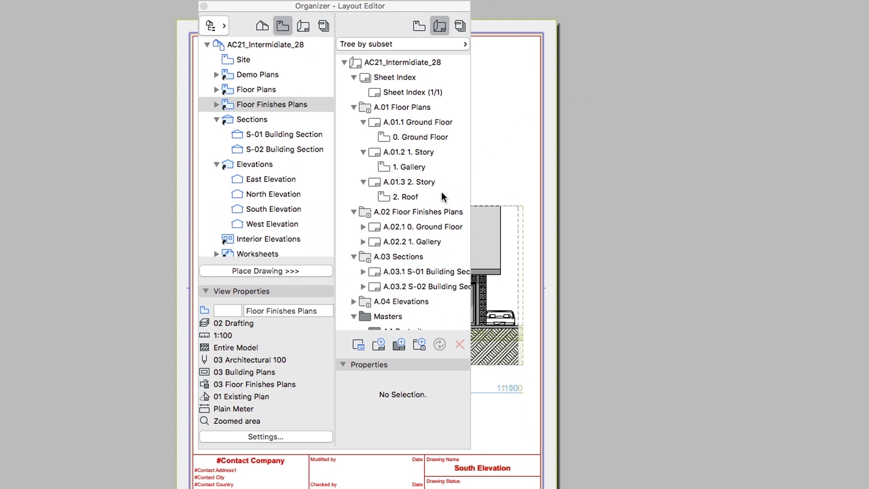
Set the colors of the 0. Ground Floor and 1. Gallery drawings in A.02 Floor Finishes Plans to Defined by Pen Set
click(363, 227)
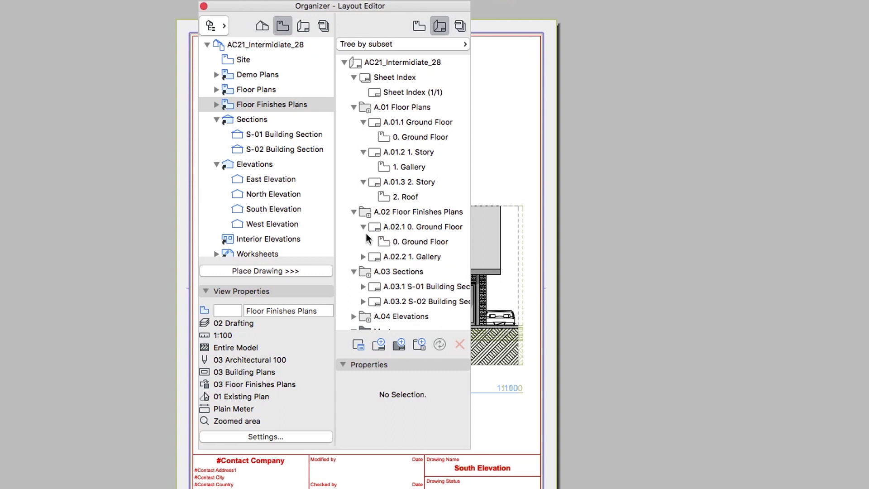
click(362, 256)
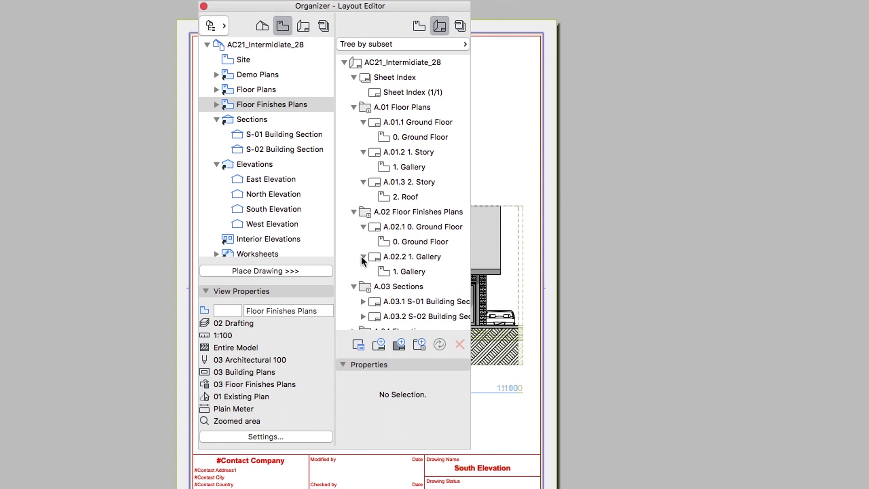
click(400, 272)
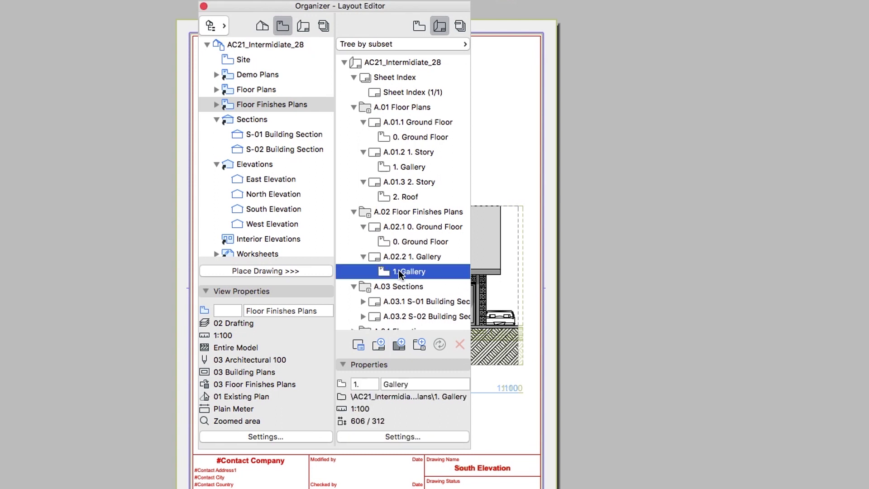
shift+click(406, 244)
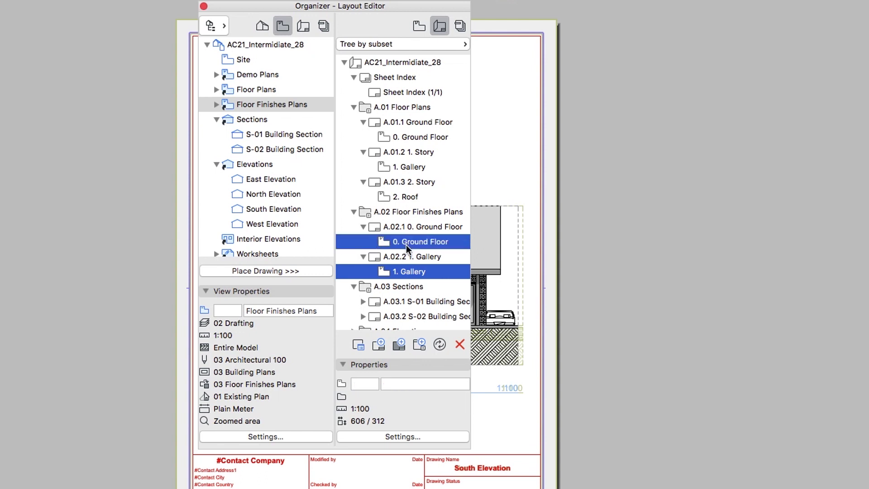
right_click(406, 245)
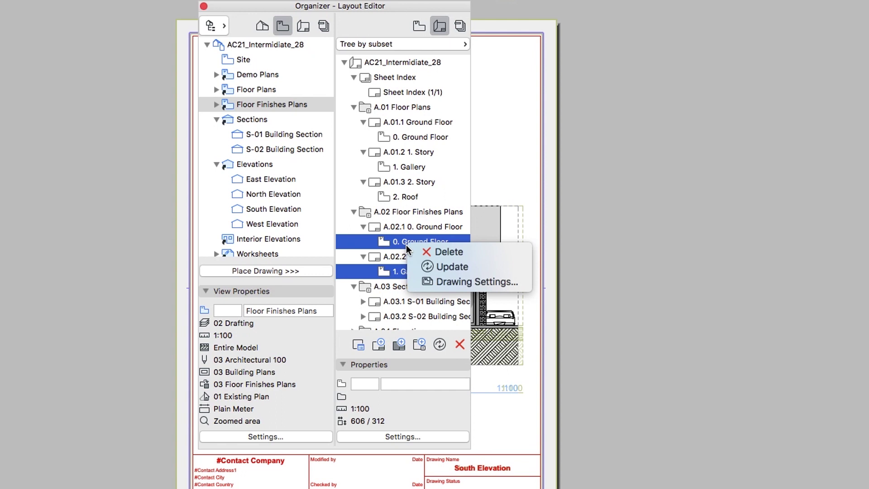
click(416, 283)
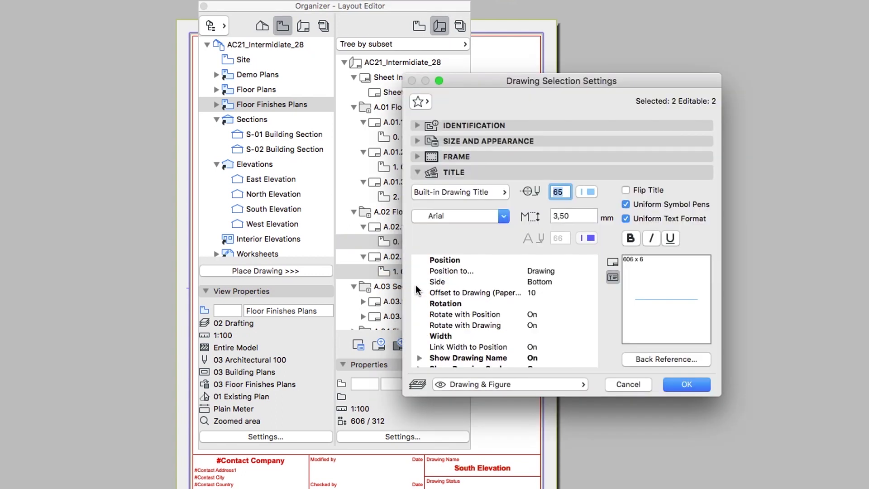
click(473, 143)
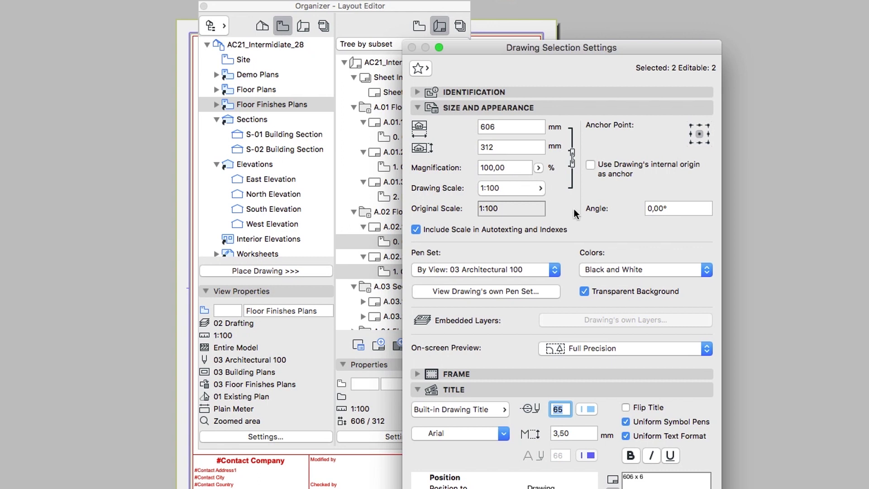
click(655, 269)
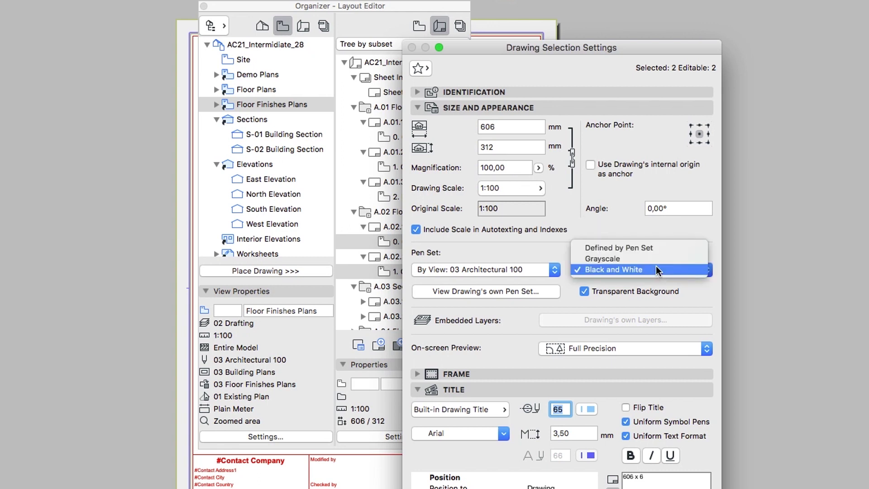
click(659, 256)
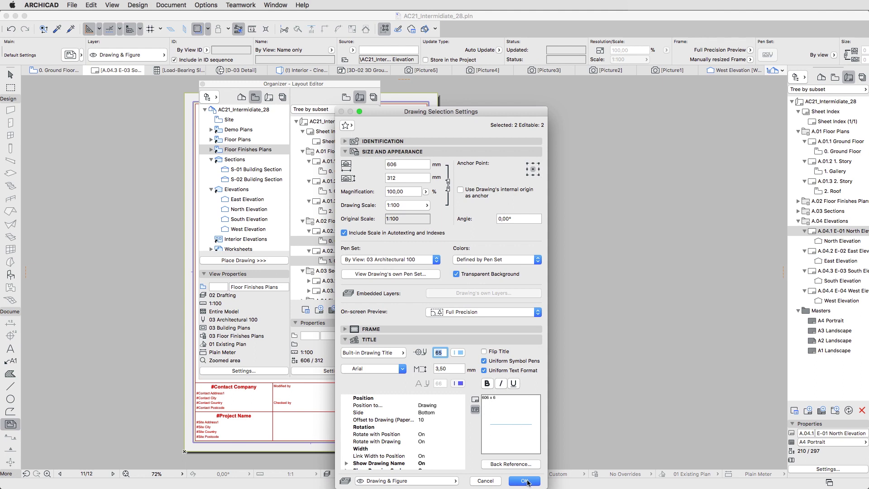
click(525, 481)
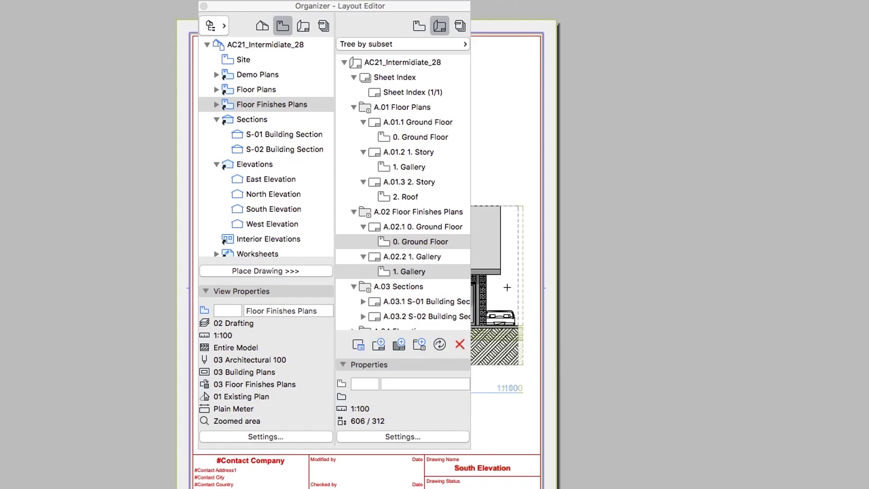
Apply the A3 Landscape master to layouts A.01.2, A.01.3, A.02.1 and A.02.2, and close the Organizer
click(435, 154)
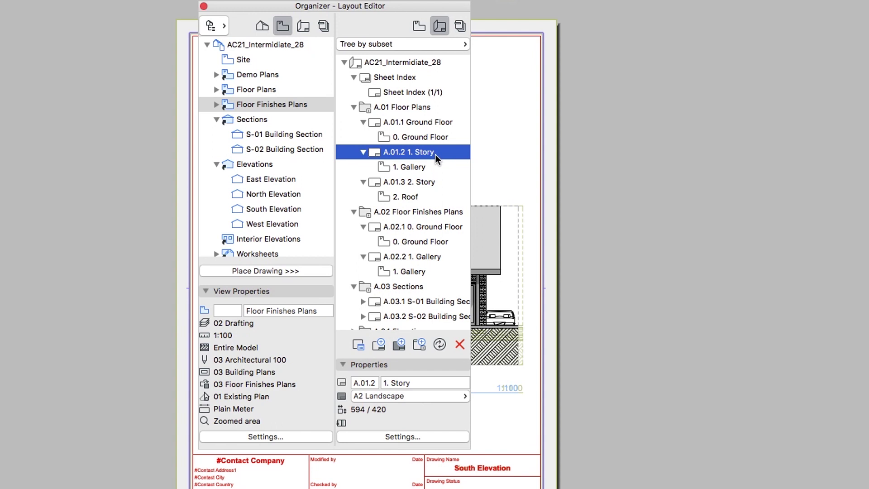
super+click(437, 181)
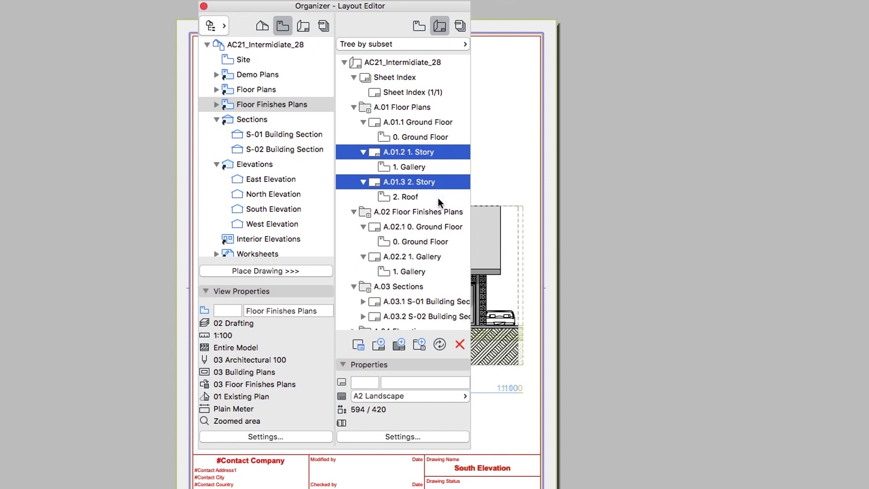
super+click(437, 226)
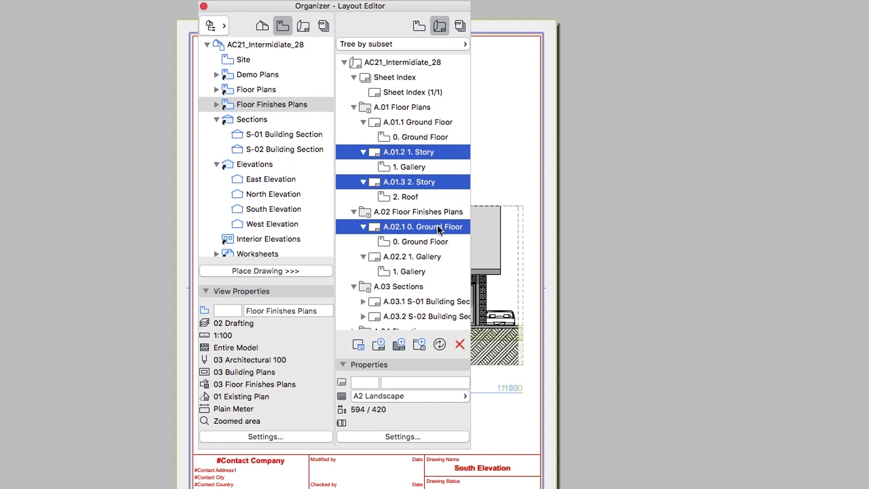
super+click(436, 255)
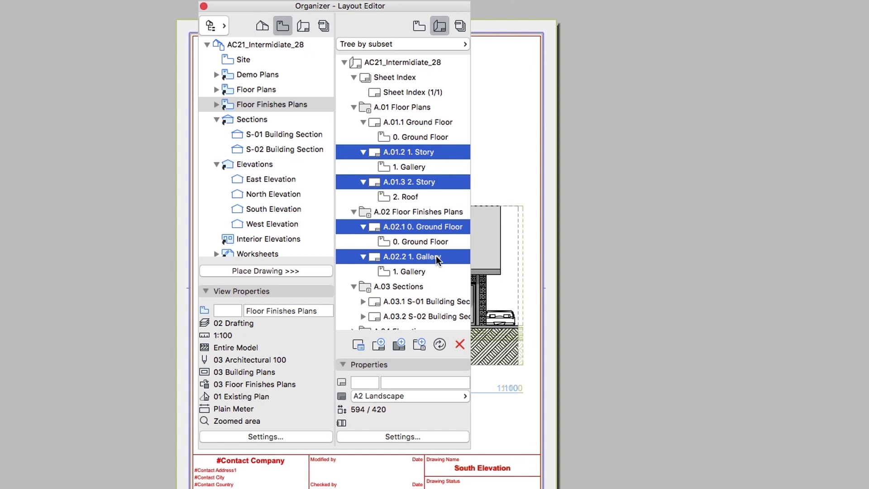
click(428, 397)
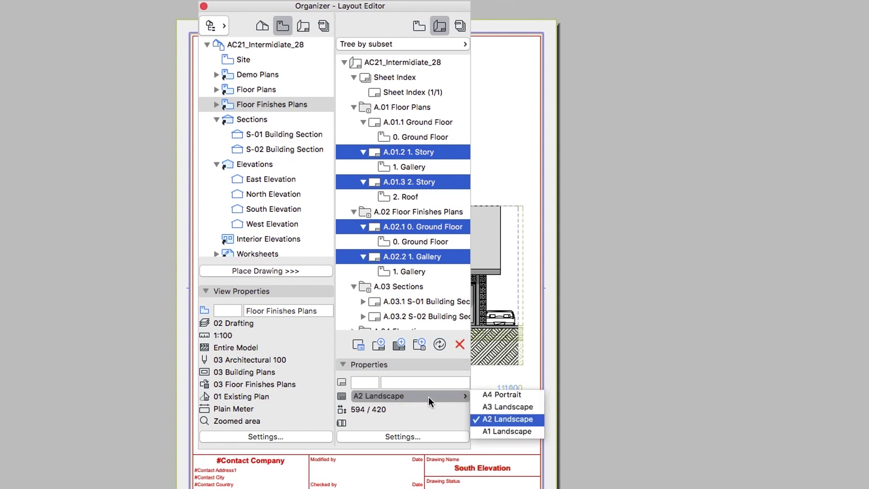
click(481, 405)
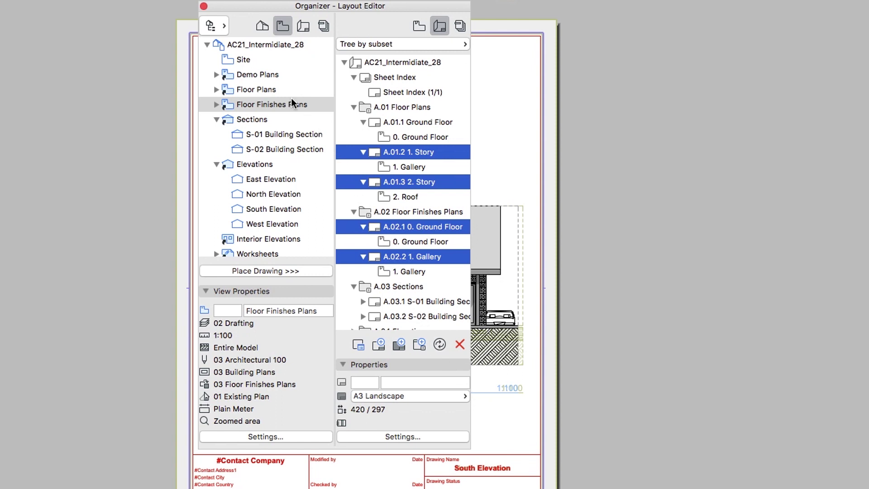
click(204, 6)
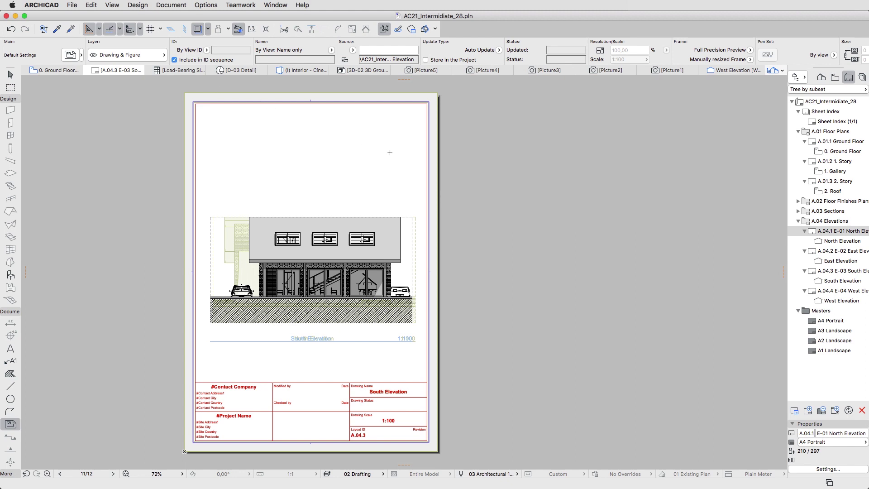
Review the layouts of the A.02 Floor Finishes Plans and A.03 Sections subsets, finishing on A.02.1 0. Ground Floor
click(797, 201)
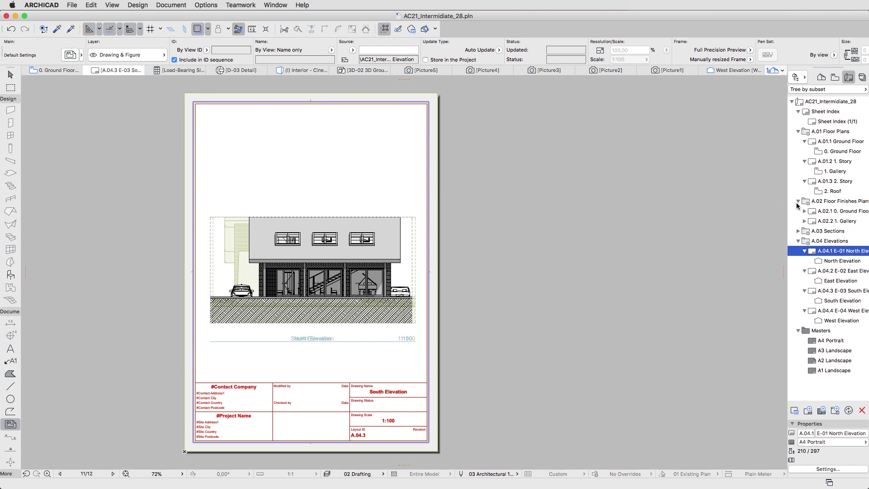
double_click(821, 212)
double_click(820, 222)
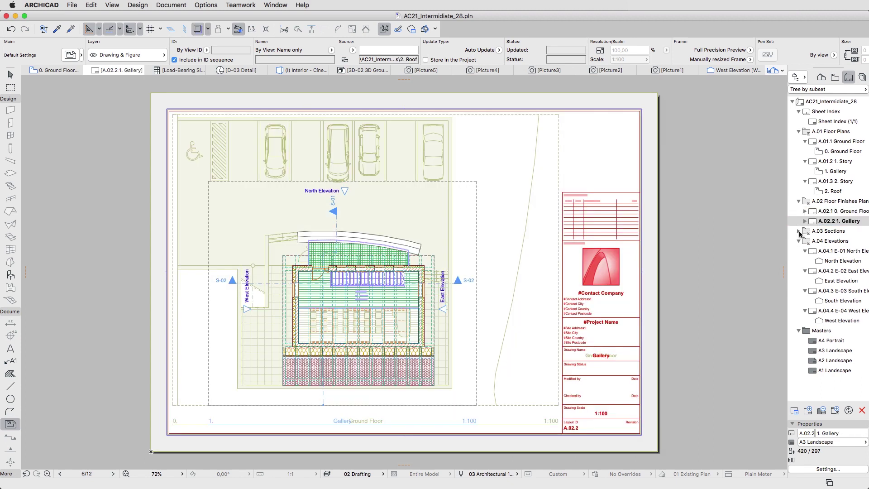
click(798, 230)
double_click(820, 241)
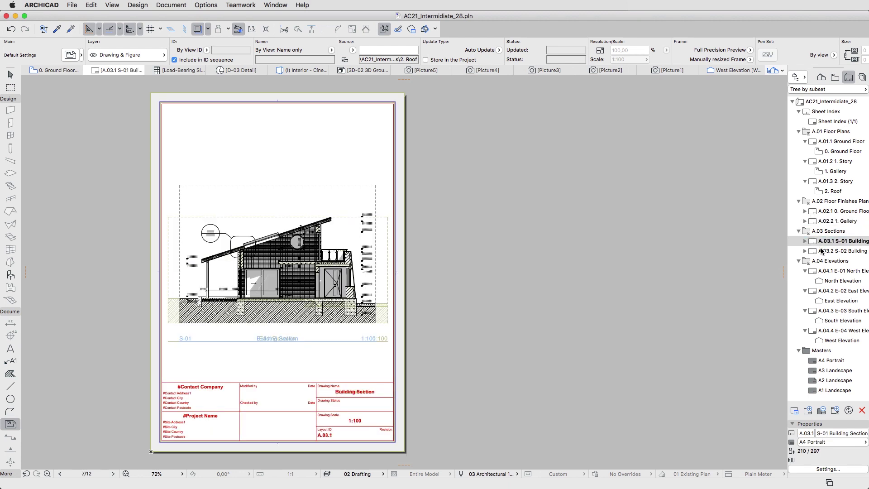
double_click(820, 251)
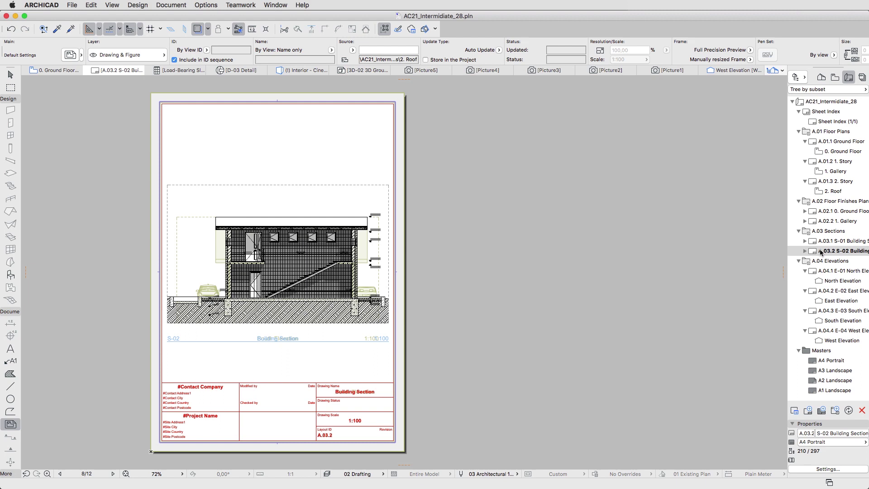
click(822, 212)
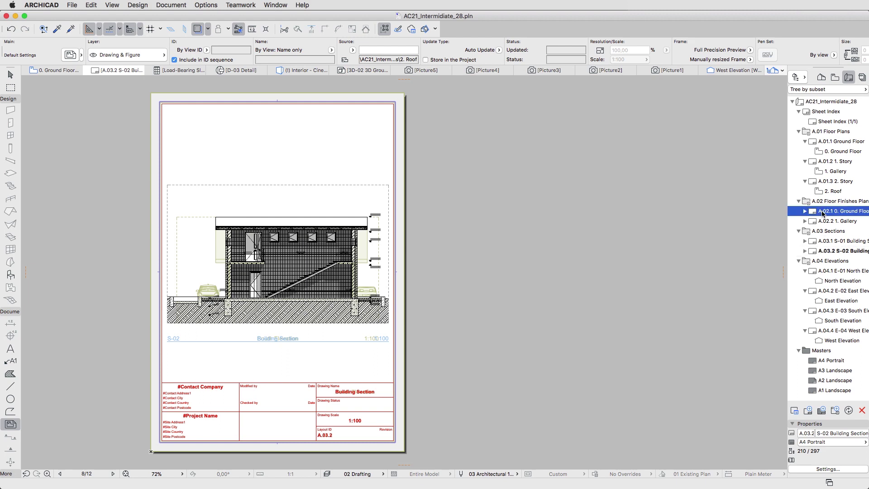
double_click(822, 212)
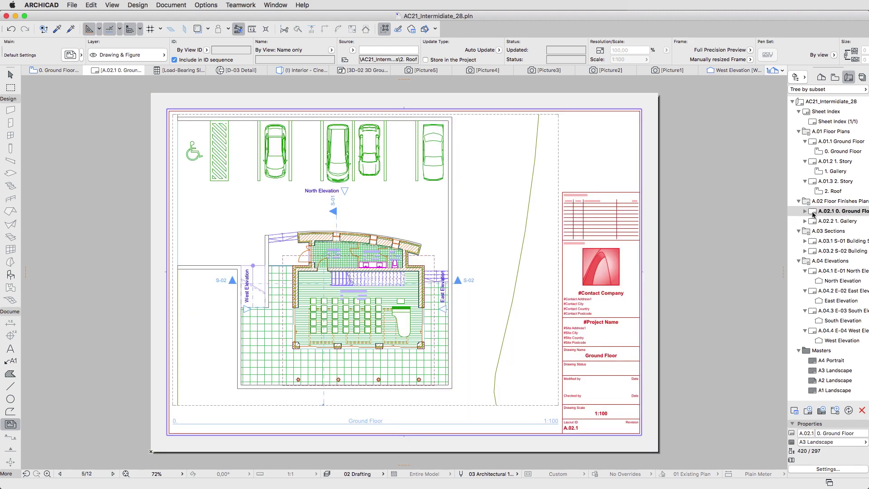